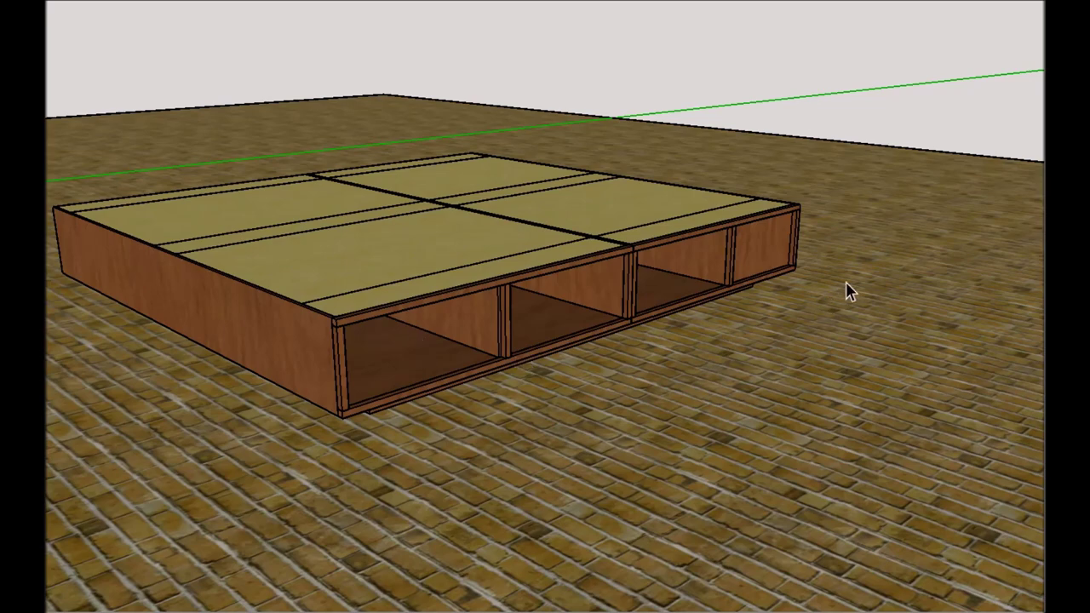
# Step: Orbit and zoom around the bed to inspect it from the left, from above and low into a compartment
pyautogui.scroll(-5, 884, 264)
pyautogui.moveTo(770, 317)
pyautogui.mouseDown(button='middle')
pyautogui.moveTo(695, 384)
pyautogui.moveTo(647, 323)
pyautogui.mouseUp(button='middle')
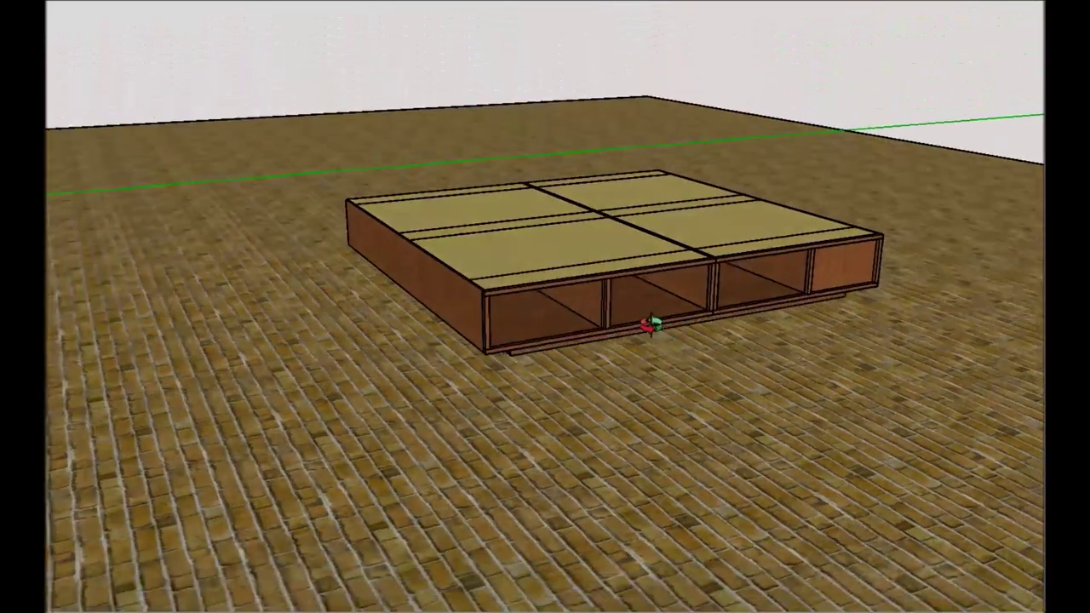
pyautogui.scroll(4, 552, 358)
pyautogui.scroll(1, 553, 361)
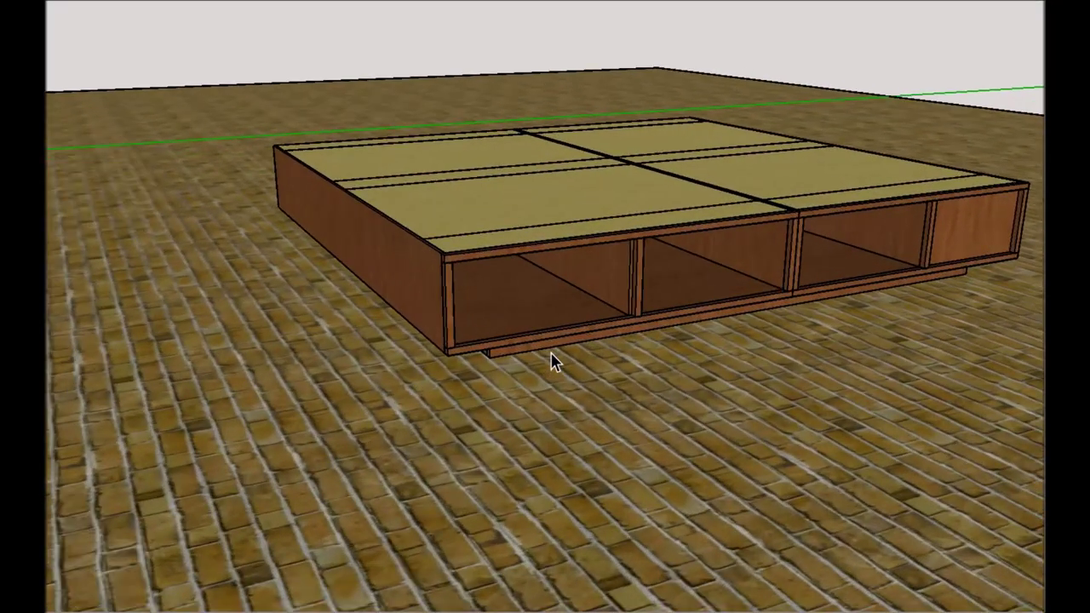
pyautogui.scroll(-1, 266, 349)
pyautogui.scroll(2, 548, 368)
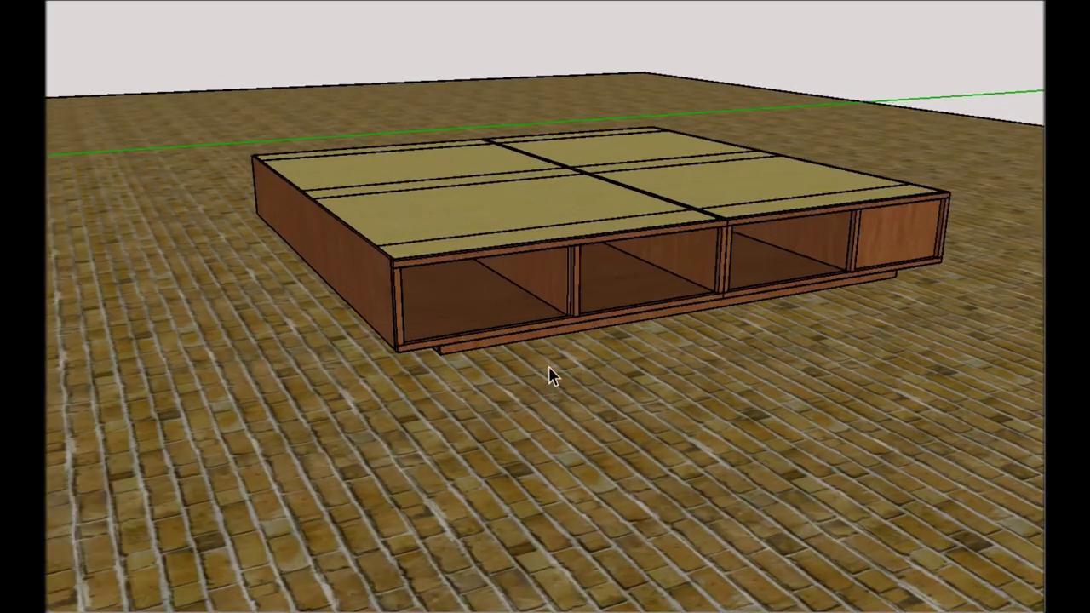
pyautogui.scroll(1, 630, 46)
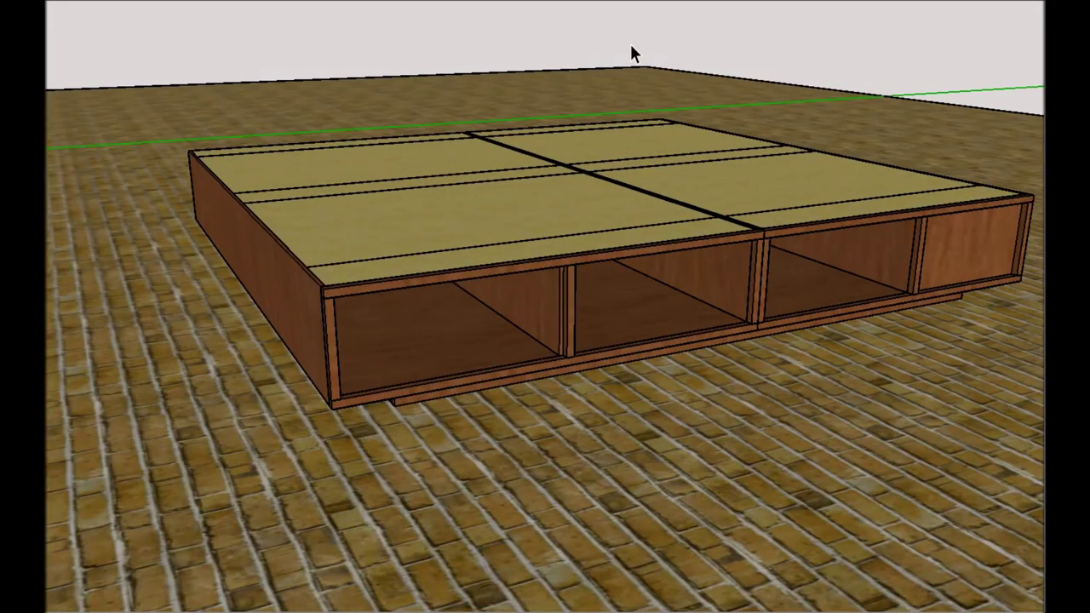
pyautogui.moveTo(634, 367)
pyautogui.mouseDown(button='middle')
pyautogui.moveTo(657, 365)
pyautogui.moveTo(678, 336)
pyautogui.mouseUp(button='middle')
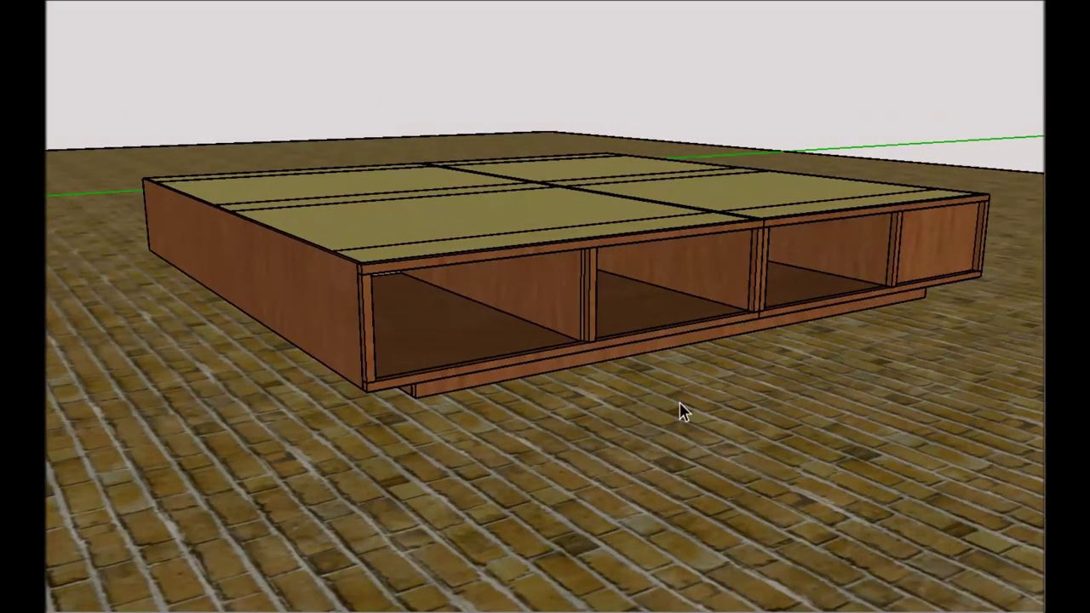
pyautogui.scroll(1, 676, 408)
pyautogui.moveTo(676, 409); pyautogui.dragTo(681, 423, button='middle')
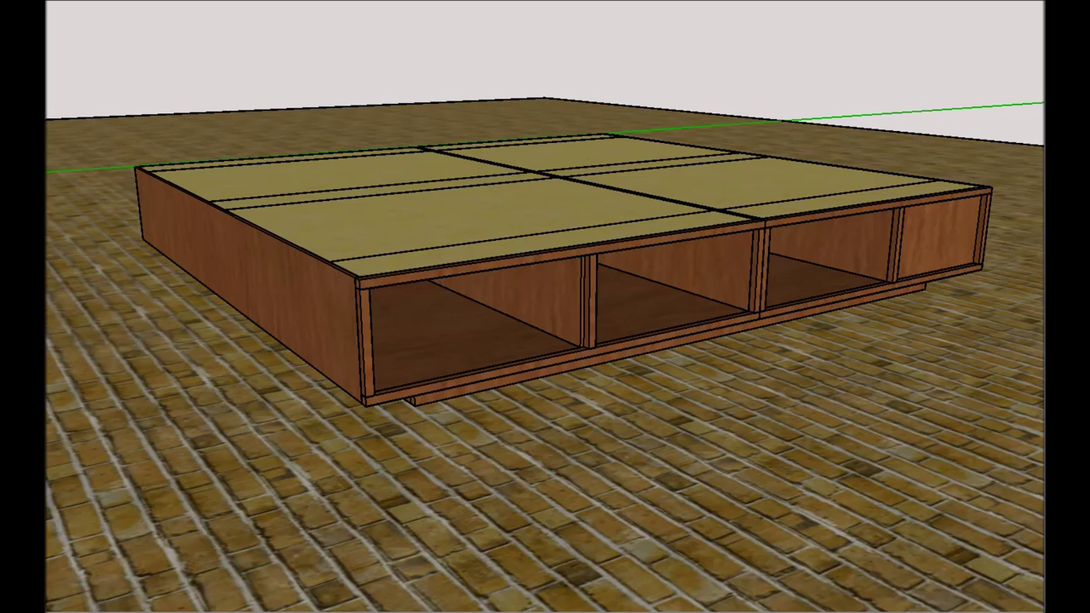
pyautogui.moveTo(231, 397); pyautogui.dragTo(479, 298, button='middle')
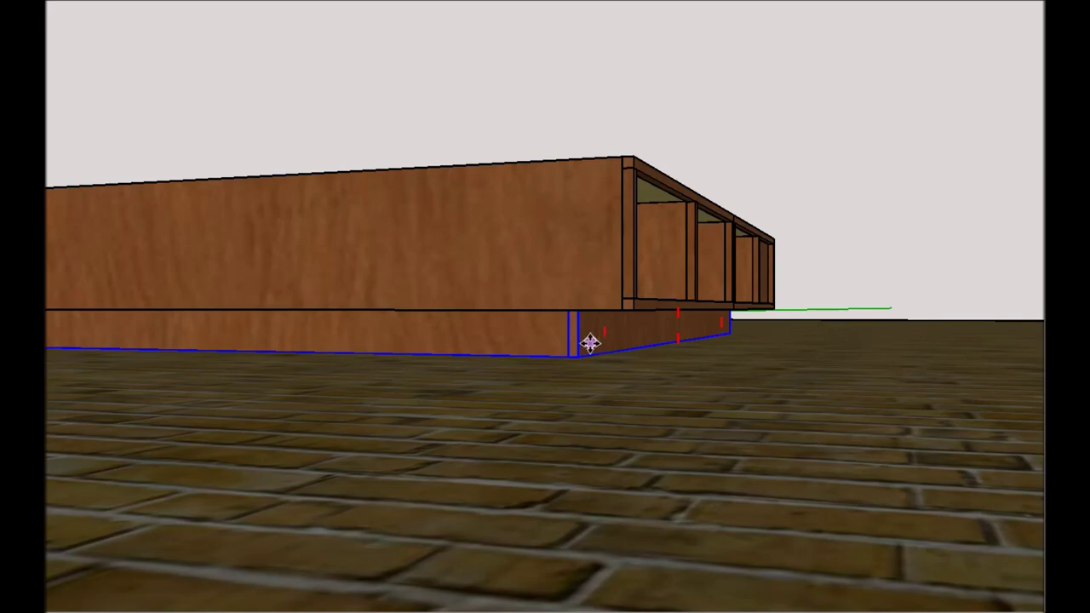
pyautogui.moveTo(589, 340); pyautogui.dragTo(655, 332, button='middle')
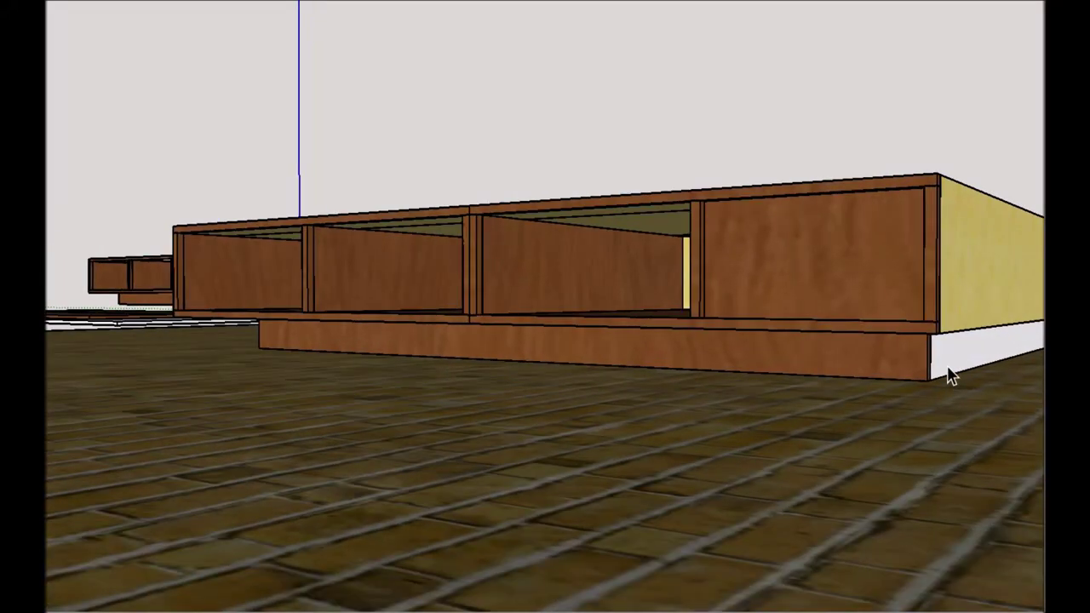
pyautogui.moveTo(953, 379)
pyautogui.mouseDown(button='middle')
pyautogui.moveTo(997, 368)
pyautogui.moveTo(963, 358)
pyautogui.moveTo(978, 360)
pyautogui.moveTo(956, 394)
pyautogui.mouseUp(button='middle')
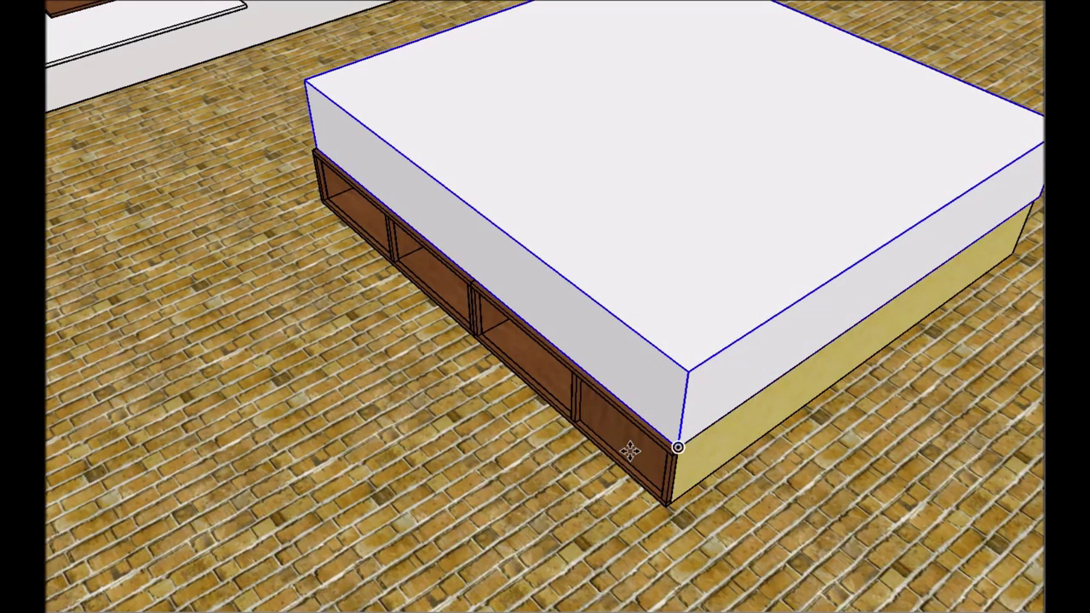
# Step: Delete the mattress and slide the right and left bed halves away from the central frame
pyautogui.moveTo(678, 447); pyautogui.dragTo(821, 365, button='middle')
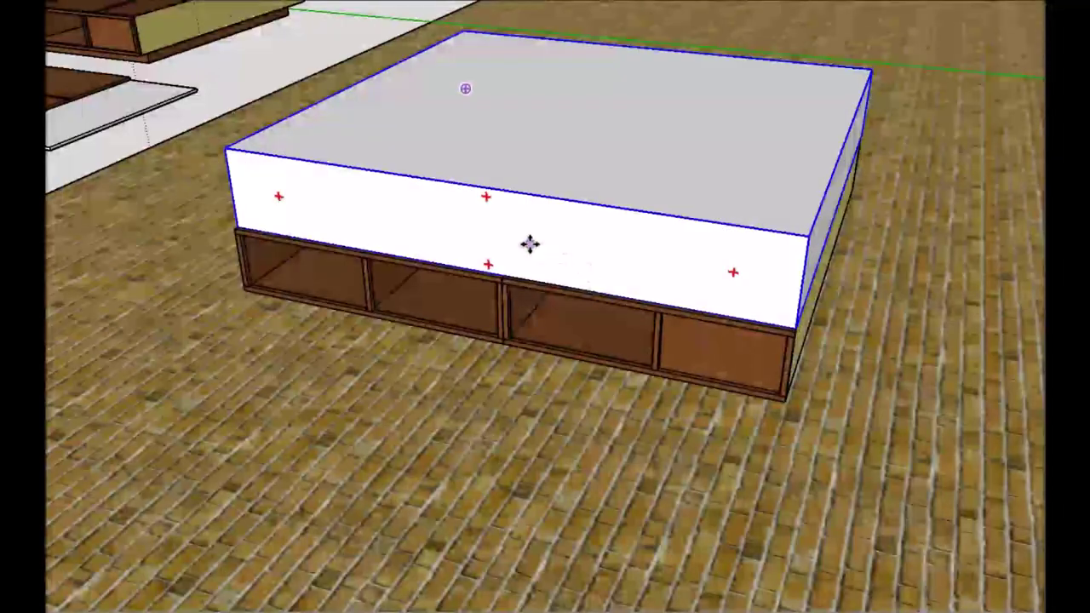
pyautogui.press('Delete')
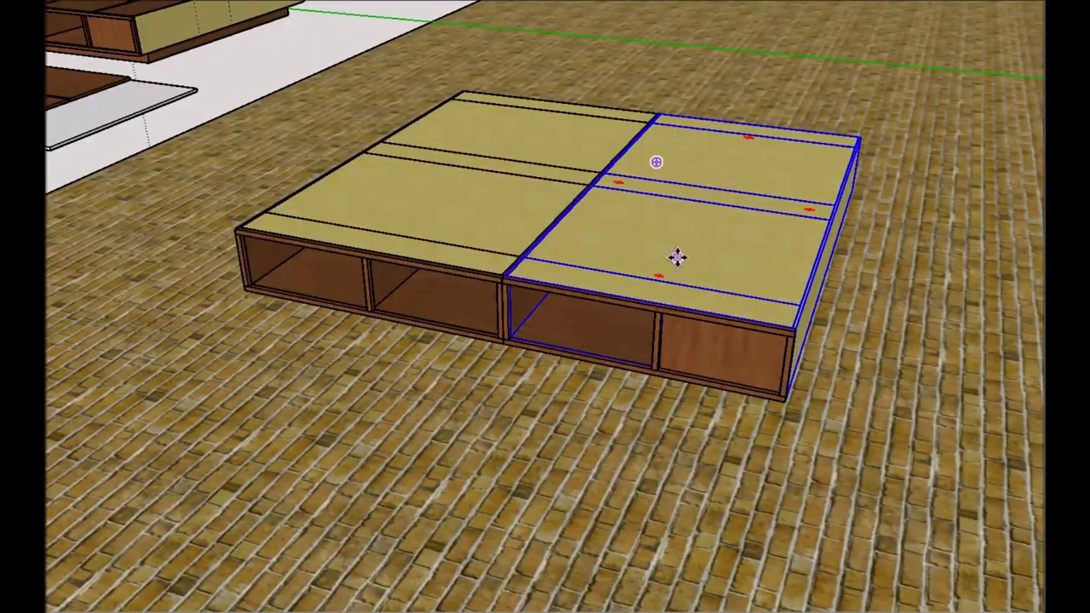
pyautogui.moveTo(676, 257); pyautogui.dragTo(947, 266)
pyautogui.moveTo(496, 210); pyautogui.dragTo(327, 145)
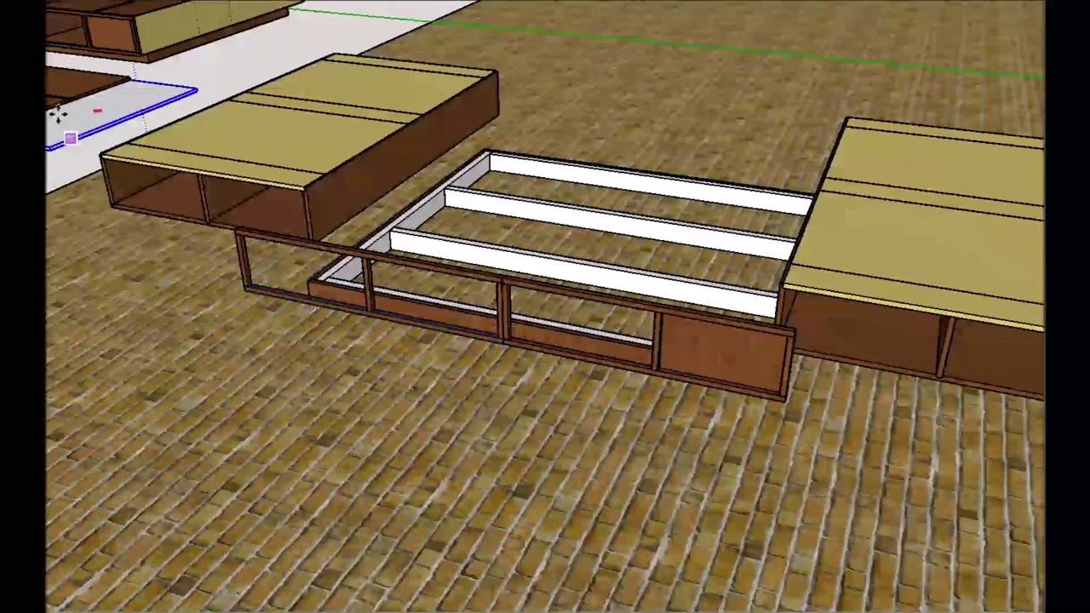
pyautogui.press('space')
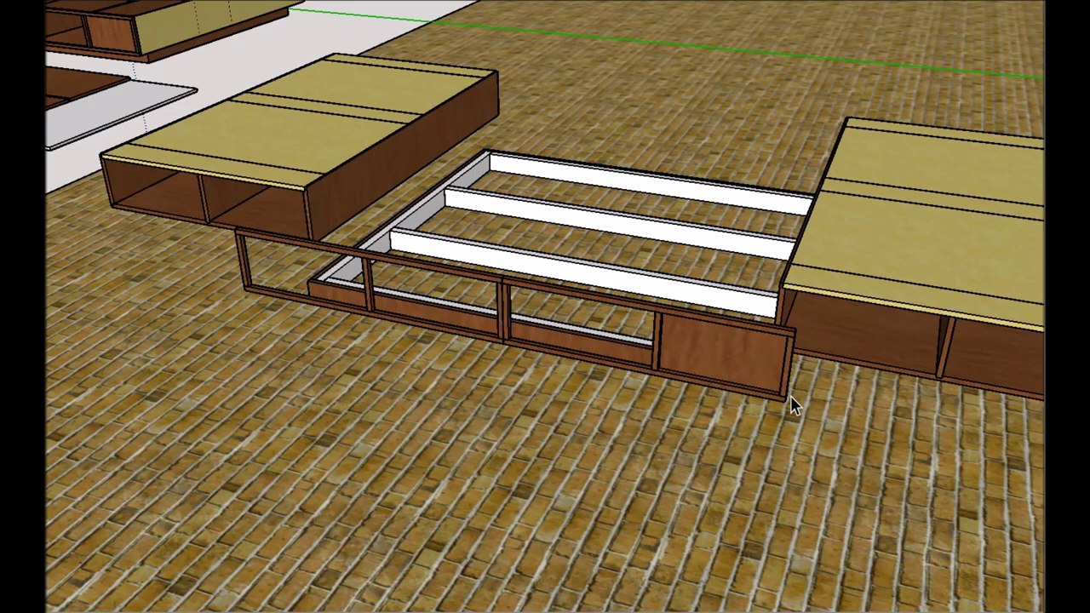
pyautogui.scroll(-4, 414, 360)
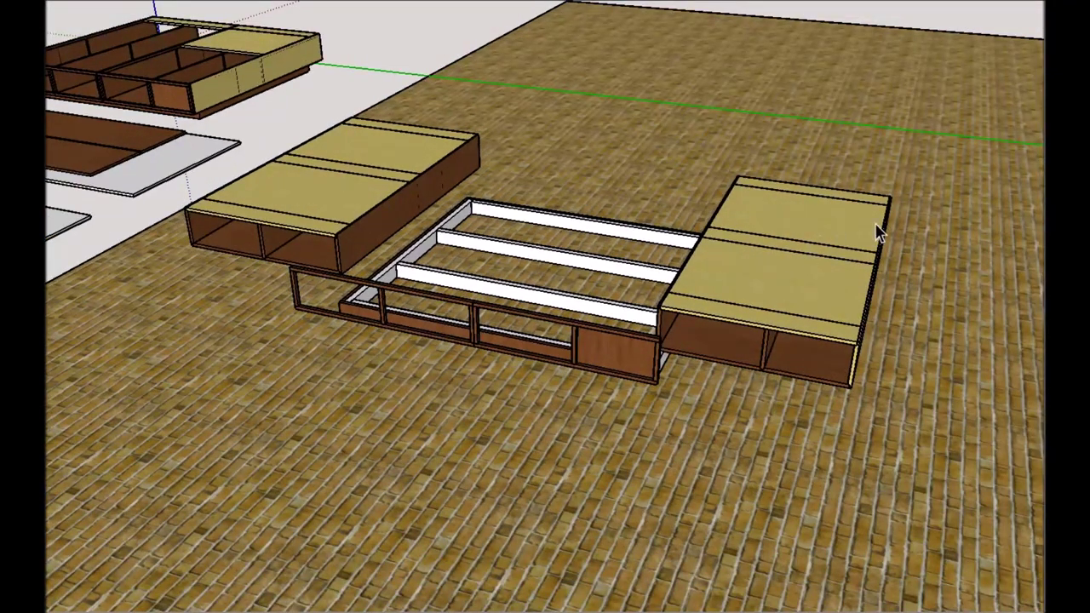
pyautogui.scroll(5, 877, 230)
# Step: Edit the right cubby box component on its own, viewed from a lower frontal angle
pyautogui.rightClick(767, 370)
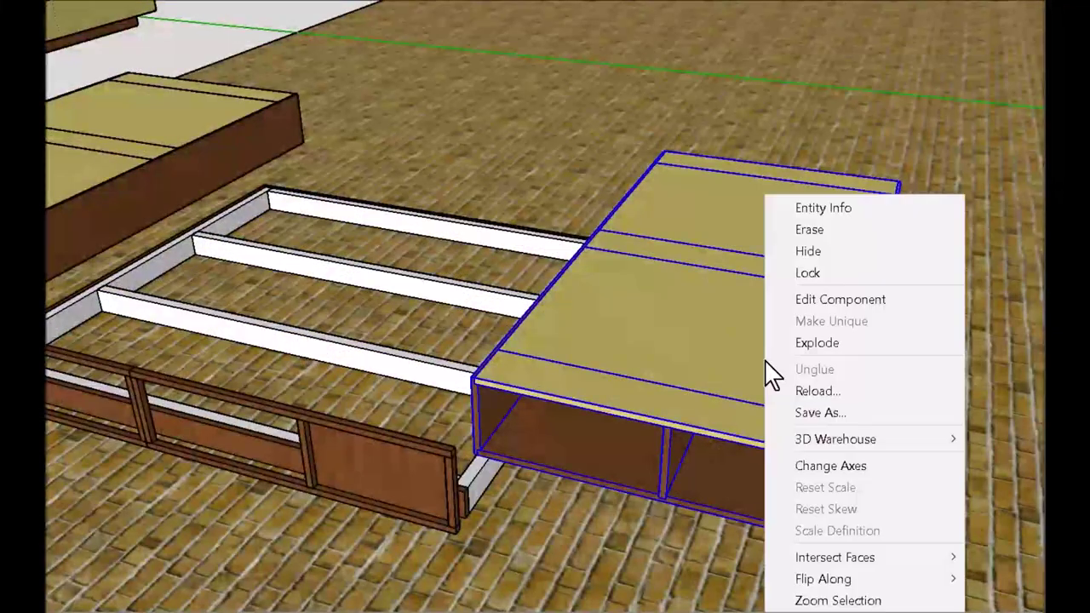
pyautogui.click(841, 300)
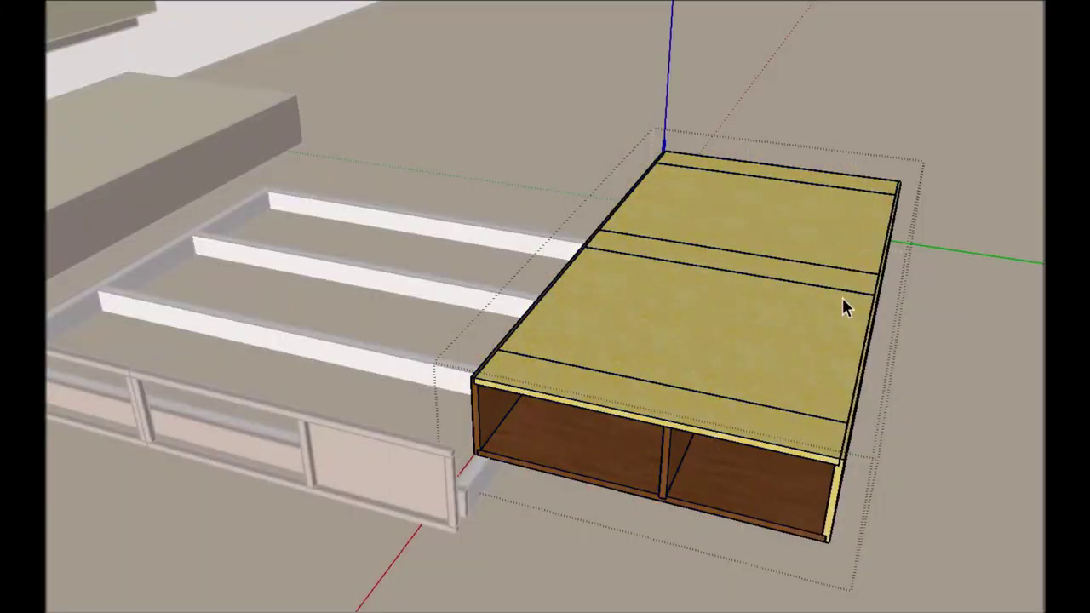
pyautogui.moveTo(877, 530)
pyautogui.mouseDown(button='middle')
pyautogui.moveTo(881, 456)
pyautogui.moveTo(839, 462)
pyautogui.mouseUp(button='middle')
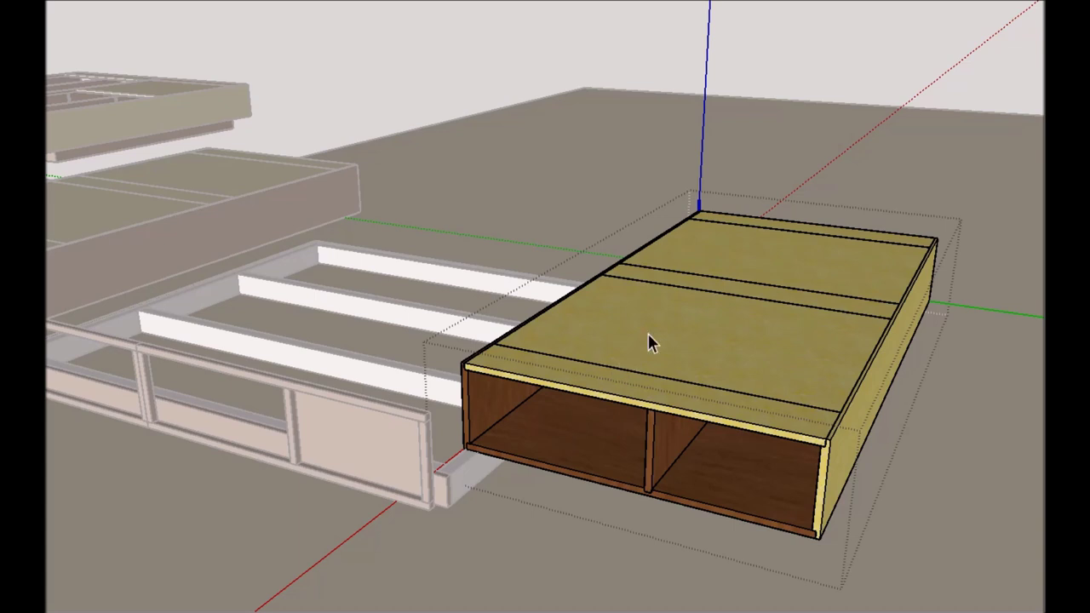
# Step: Delete the right cubby box's top panel to expose the compartments inside
pyautogui.click(720, 341)
pyautogui.press('Delete')
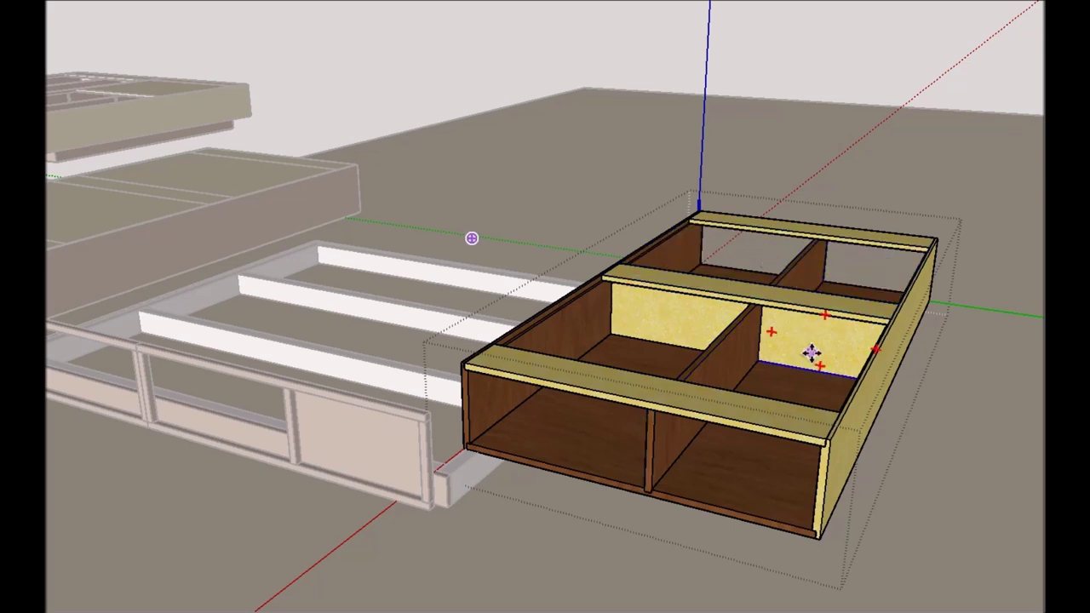
pyautogui.moveTo(810, 351); pyautogui.dragTo(837, 420, button='middle')
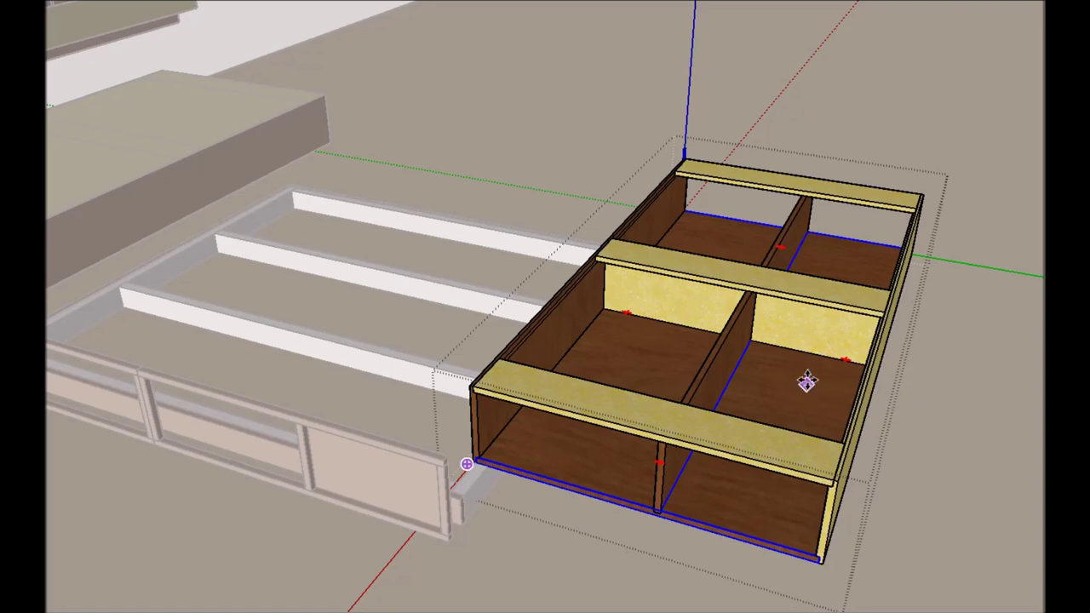
pyautogui.moveTo(807, 381)
pyautogui.mouseDown(button='middle')
pyautogui.moveTo(797, 438)
pyautogui.moveTo(803, 341)
pyautogui.mouseUp(button='middle')
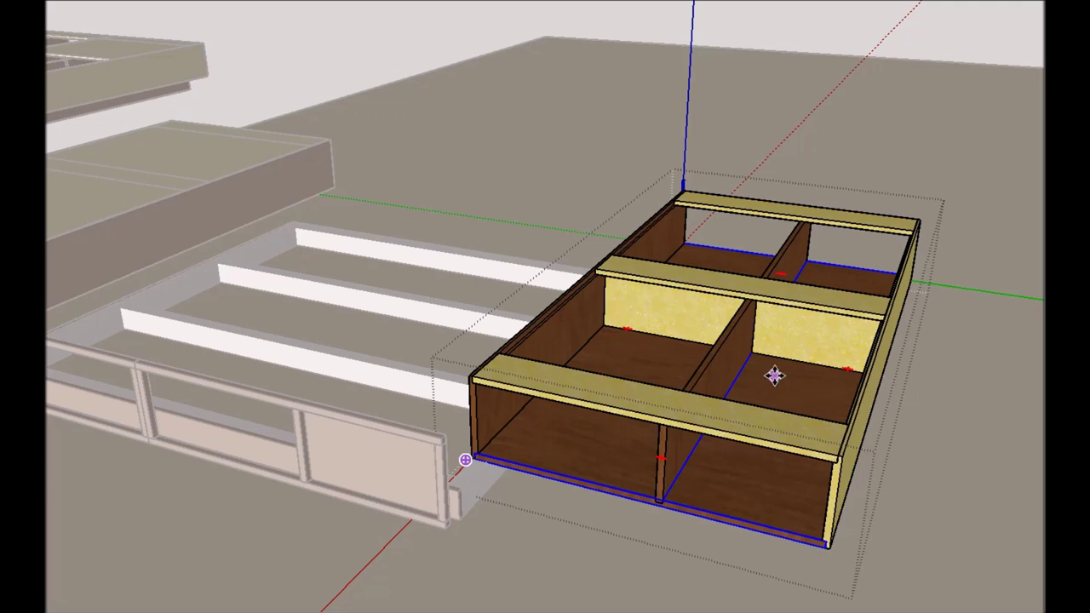
# Step: Remove the front top rail and the rail along the back edge
pyautogui.press('Delete')
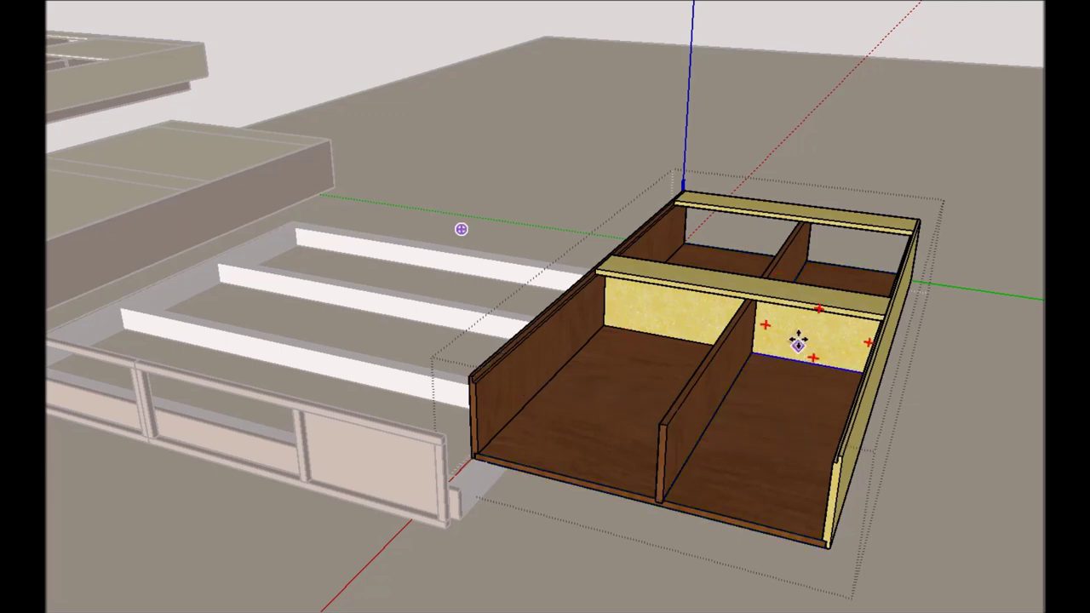
pyautogui.click(803, 301)
pyautogui.press('Escape')
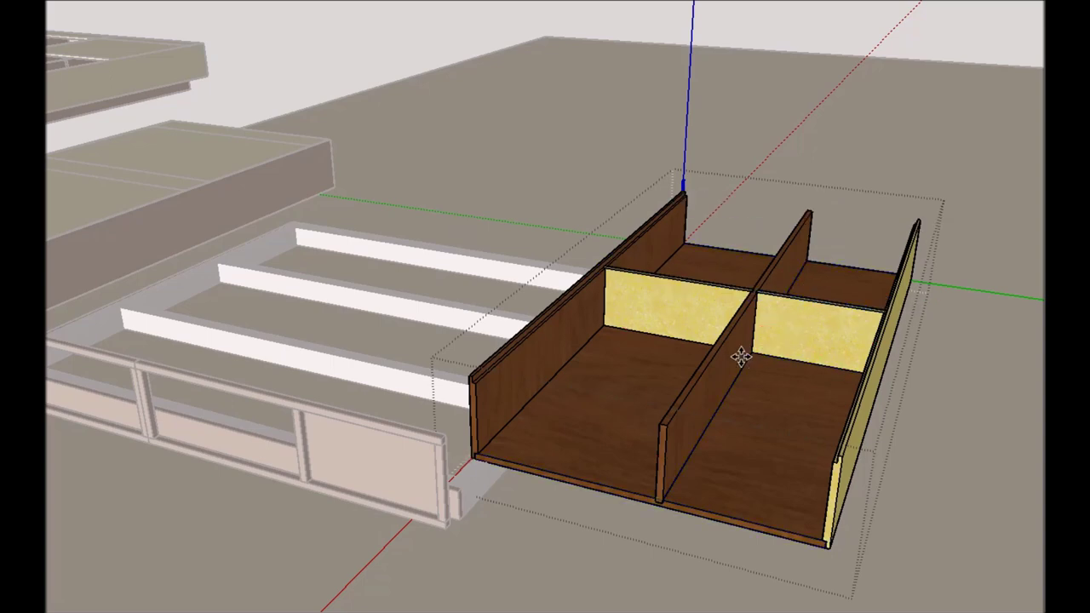
pyautogui.scroll(5, 753, 340)
pyautogui.moveTo(754, 329); pyautogui.dragTo(779, 402, button='middle')
pyautogui.scroll(5, 503, 259)
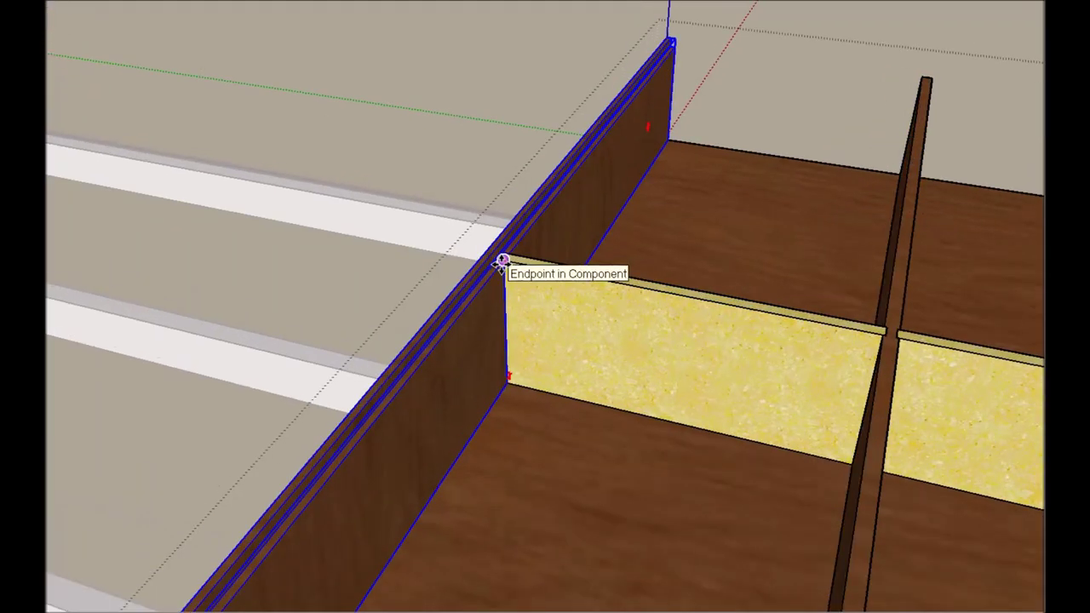
pyautogui.scroll(4, 501, 264)
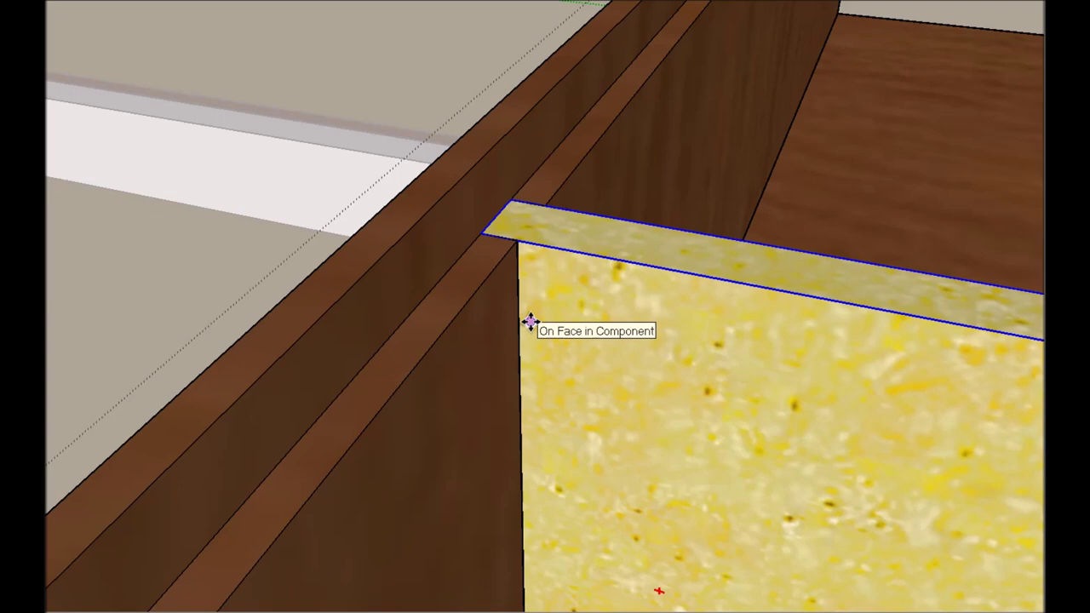
pyautogui.scroll(-3, 529, 321)
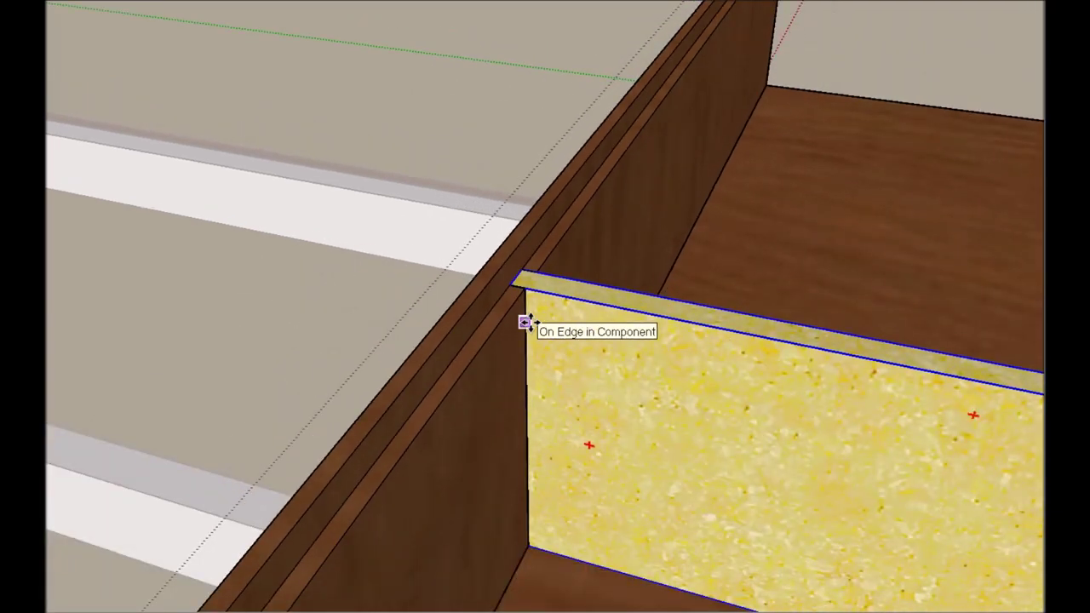
pyautogui.scroll(-5, 525, 322)
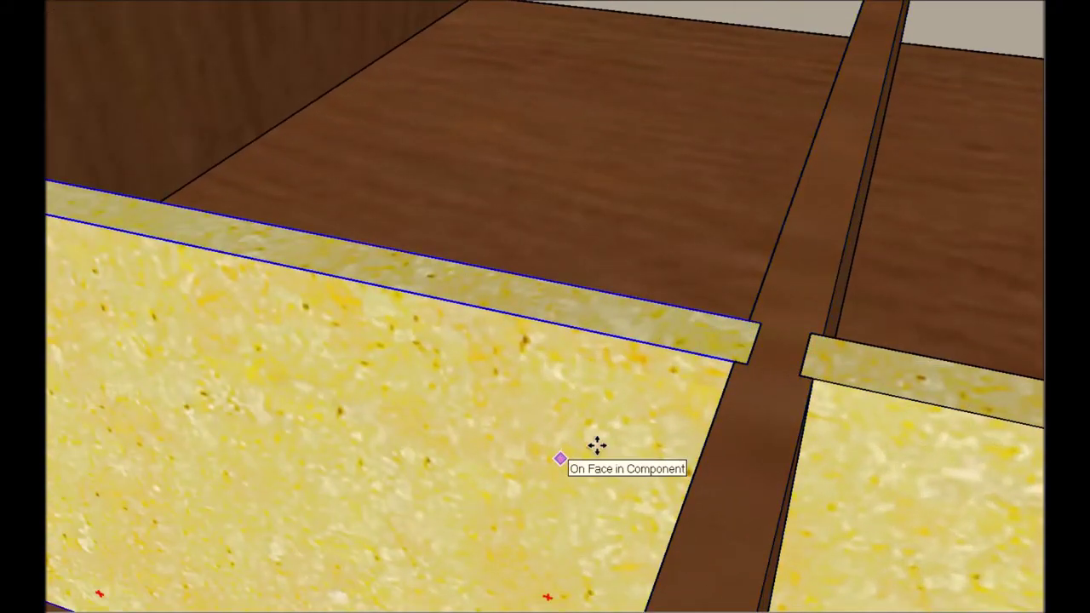
pyautogui.scroll(-3, 734, 344)
pyautogui.scroll(-10, 734, 345)
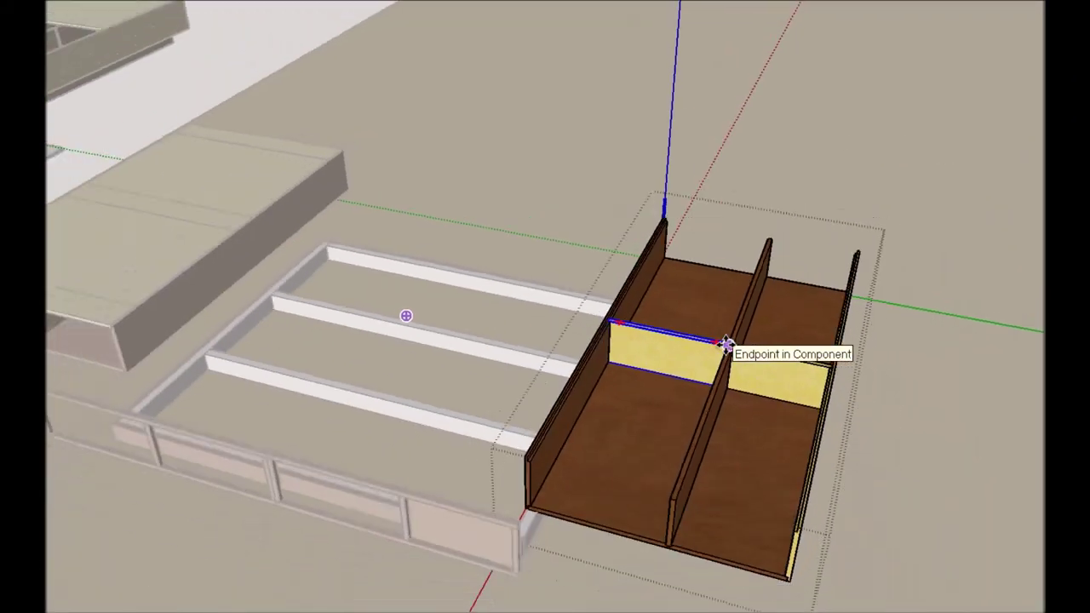
pyautogui.scroll(10, 685, 523)
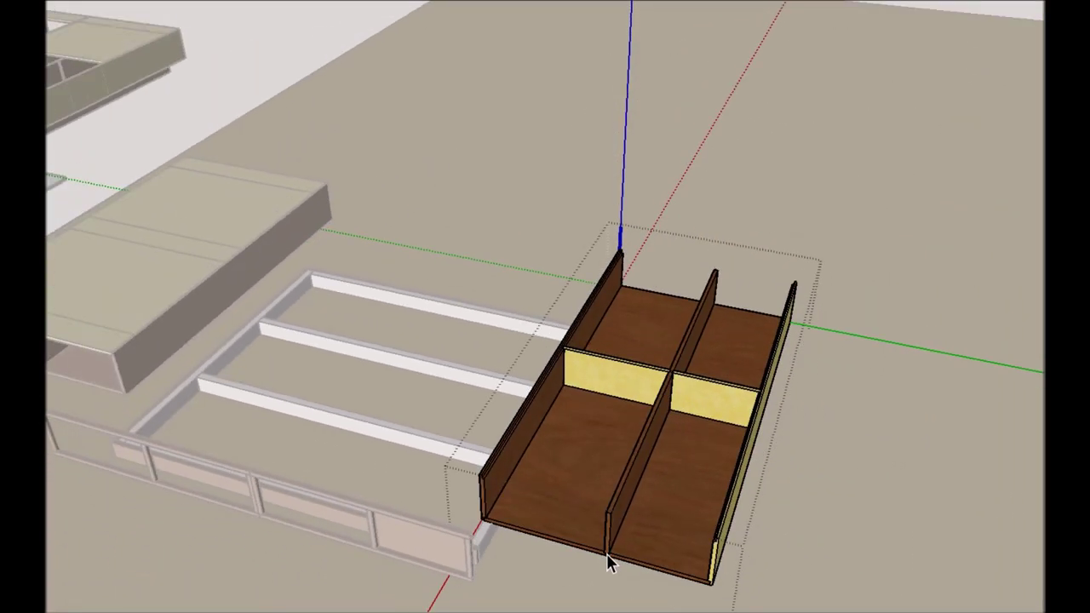
pyautogui.scroll(-2, 606, 554)
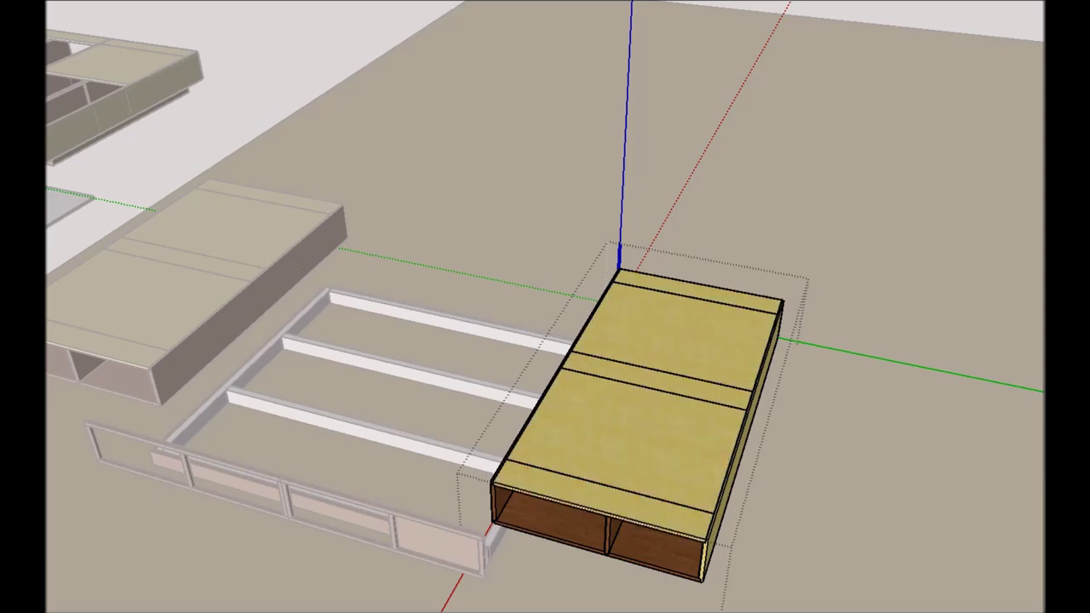
pyautogui.press('Escape')
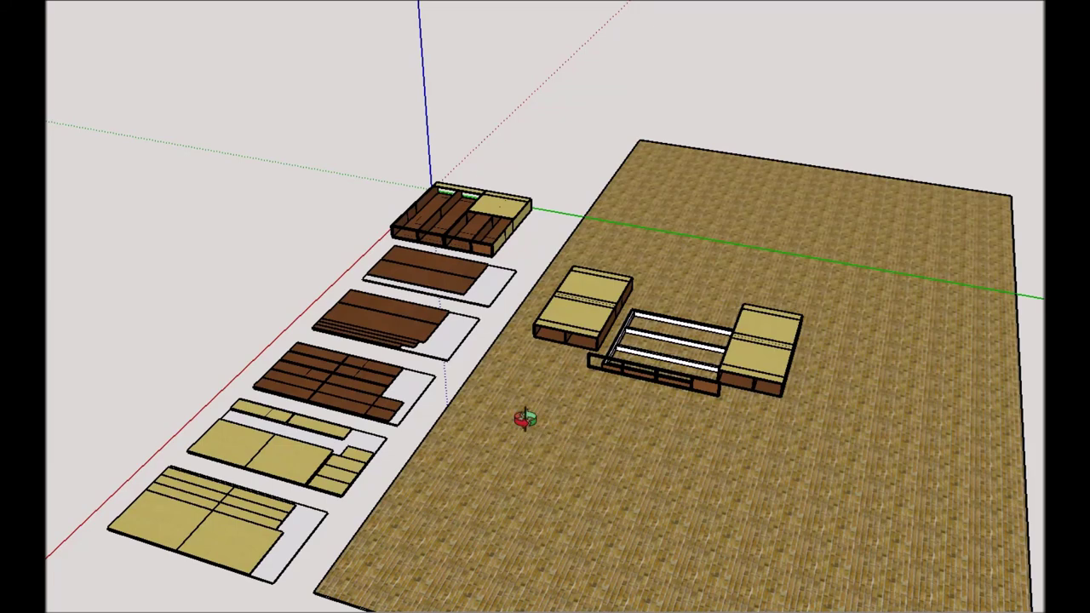
pyautogui.moveTo(525, 418); pyautogui.dragTo(900, 315, button='middle')
pyautogui.scroll(-5, 428, 260)
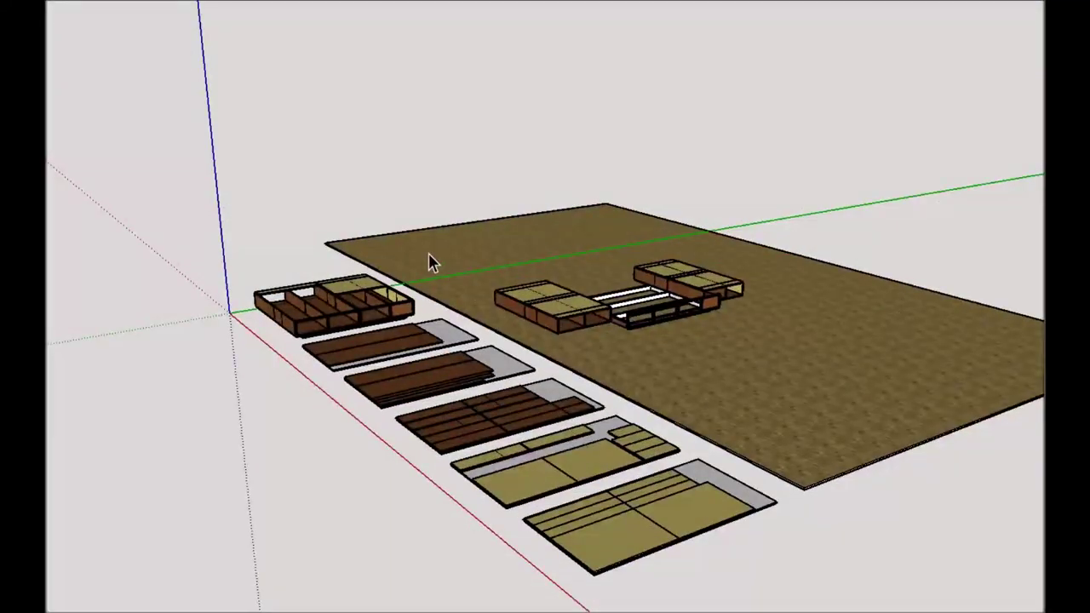
pyautogui.moveTo(428, 260); pyautogui.dragTo(514, 477, button='middle')
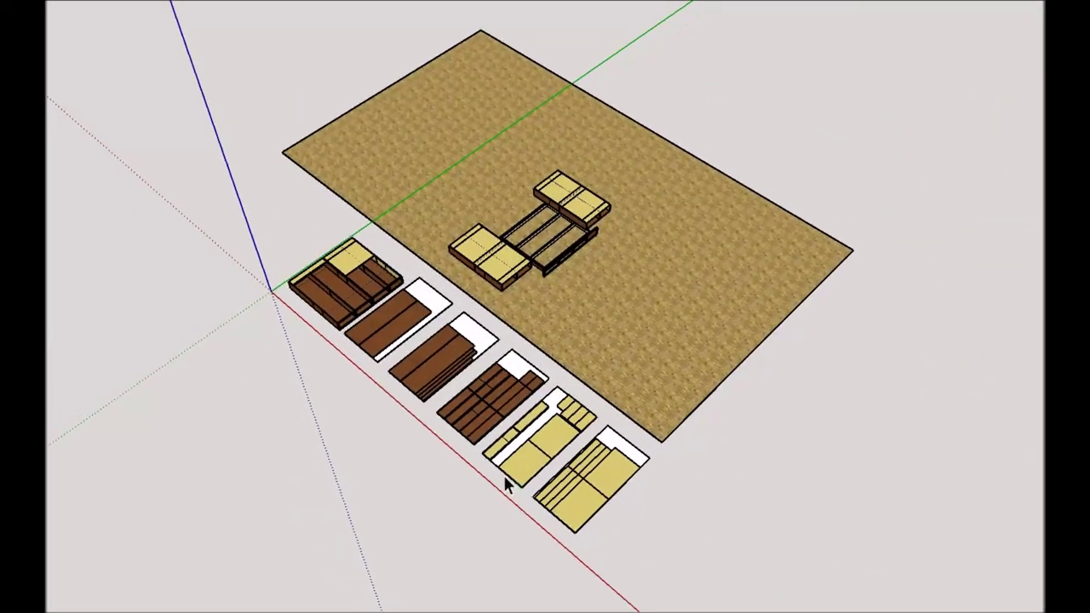
pyautogui.scroll(3, 418, 365)
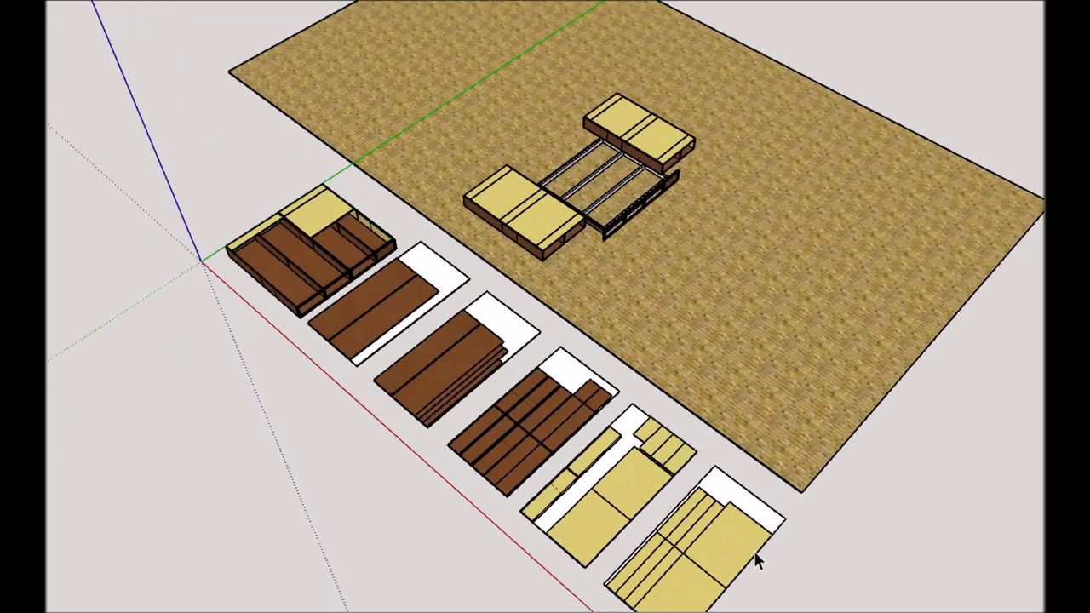
pyautogui.scroll(4, 754, 560)
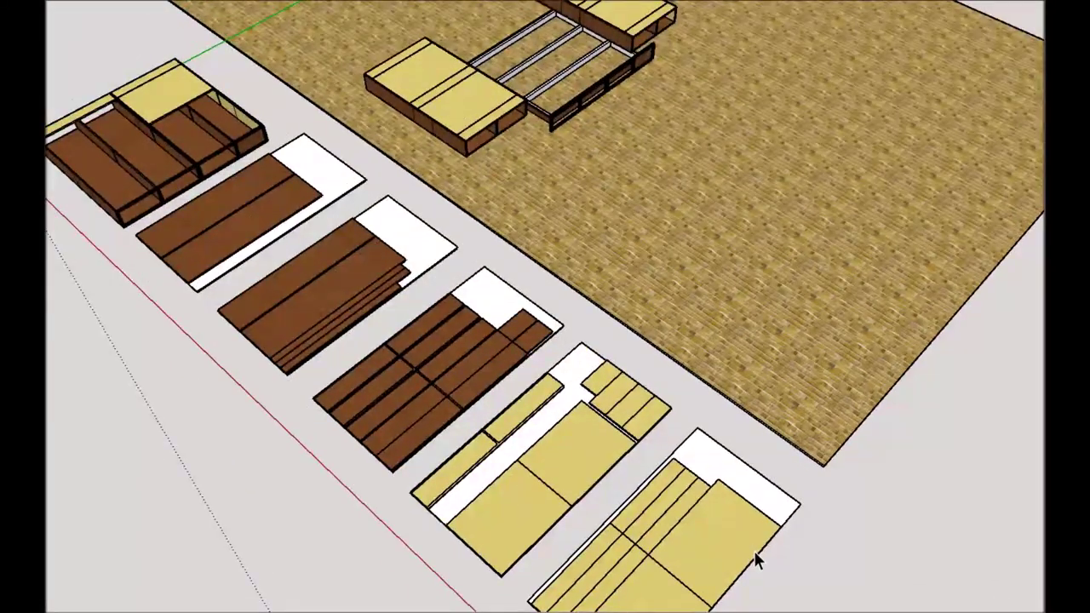
pyautogui.scroll(-3, 754, 559)
pyautogui.moveTo(753, 560); pyautogui.dragTo(983, 438, button='middle')
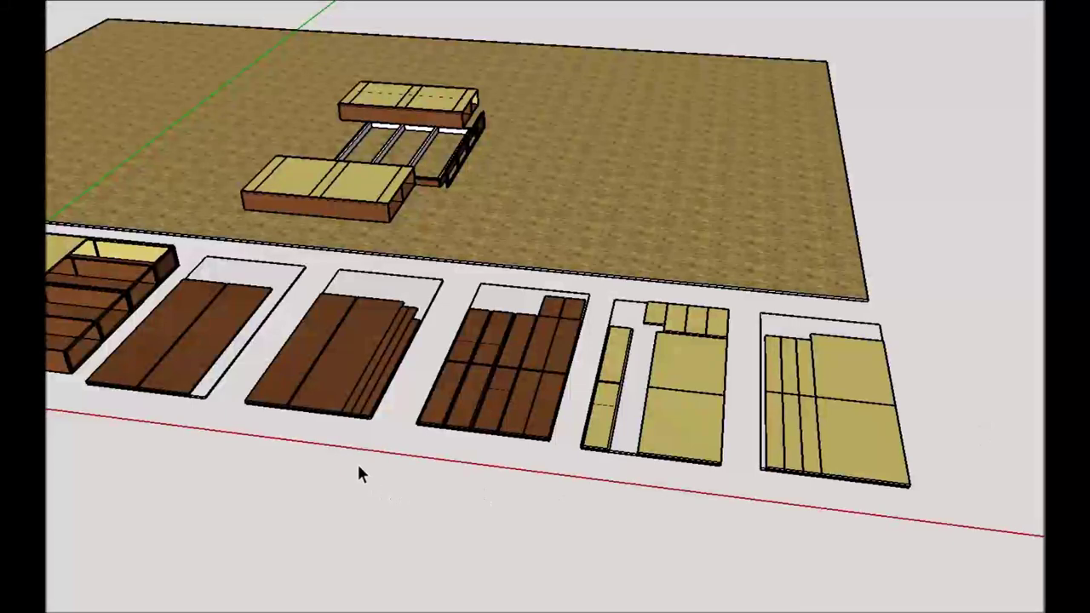
pyautogui.moveTo(359, 467); pyautogui.dragTo(382, 553, button='middle')
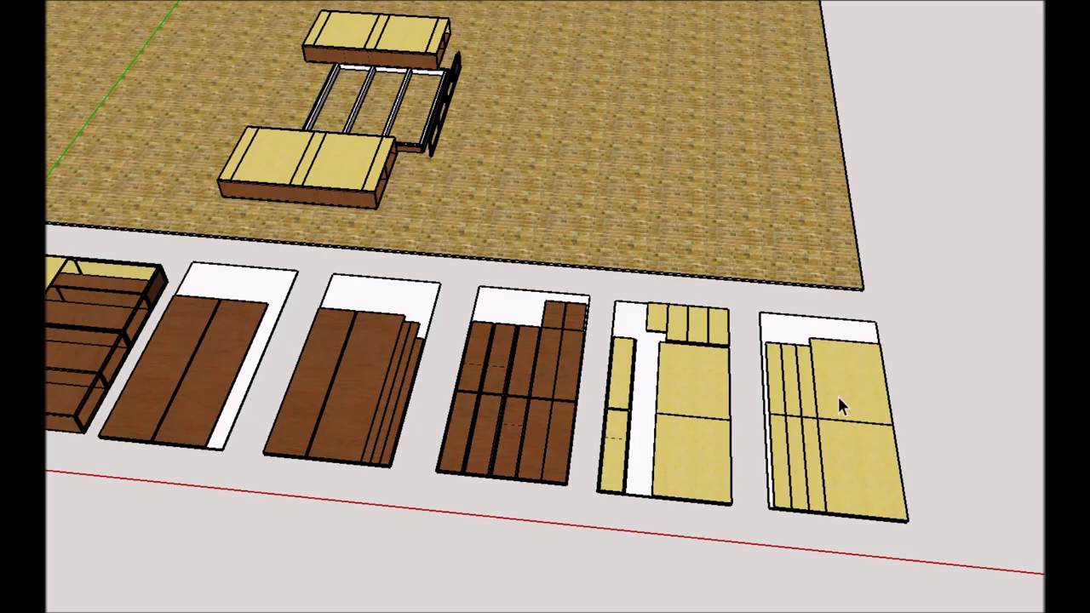
pyautogui.moveTo(839, 400); pyautogui.dragTo(785, 425, button='middle')
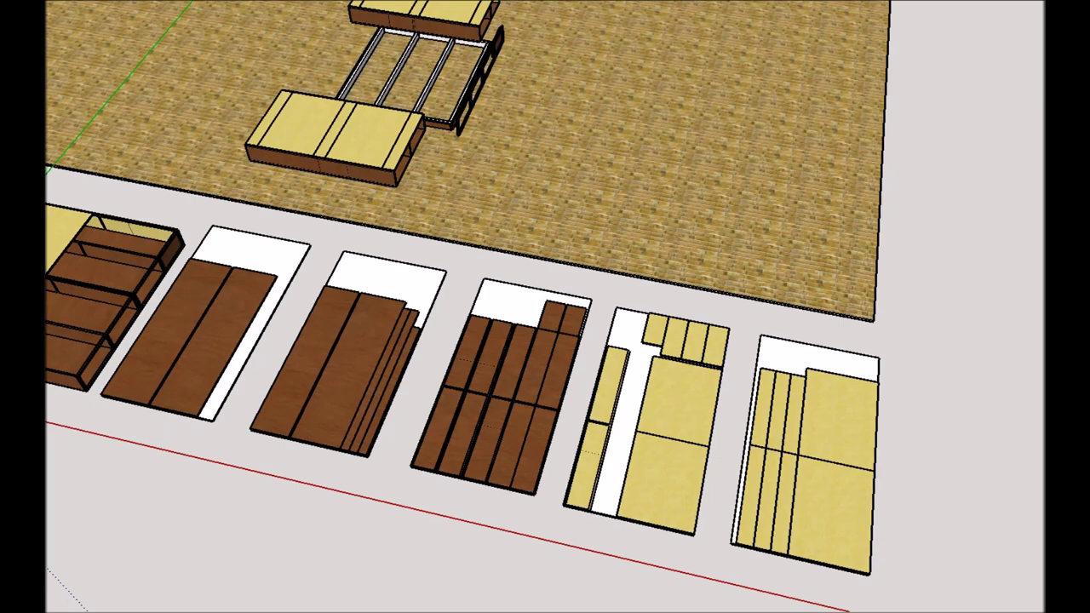
pyautogui.scroll(3, 518, 316)
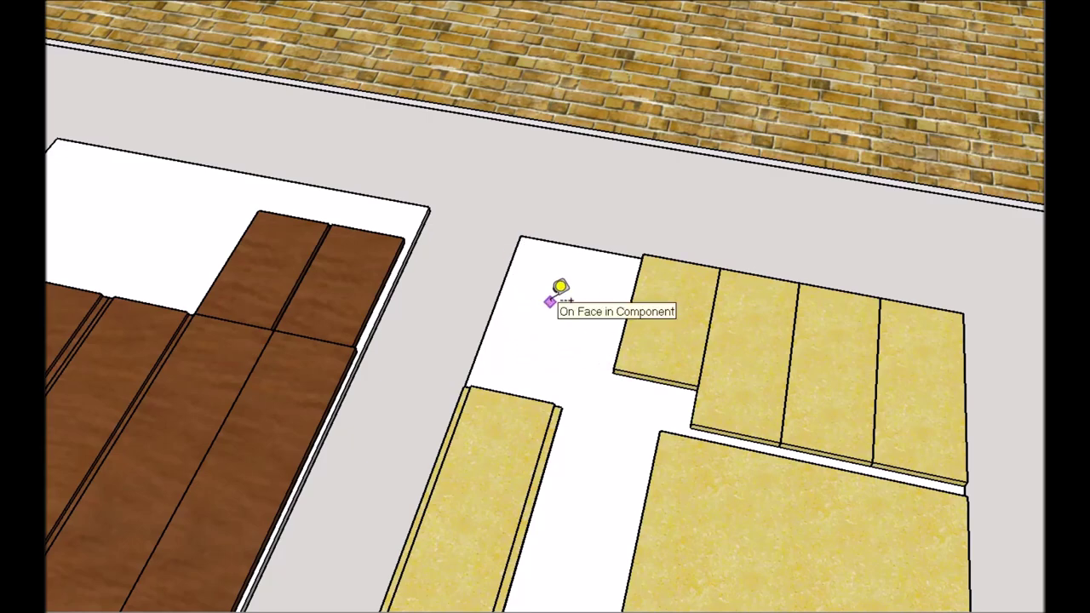
# Step: Zoom in on the fifth sheet and start a tape measurement at the panel seam intersection
pyautogui.scroll(-3, 553, 293)
pyautogui.scroll(-5, 554, 293)
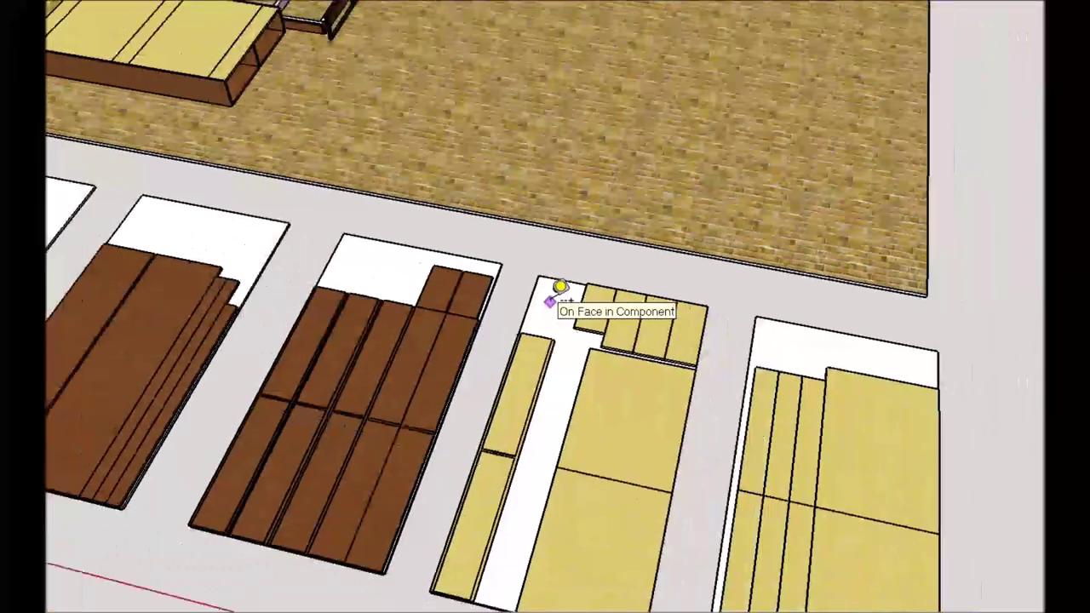
pyautogui.scroll(-2, 554, 292)
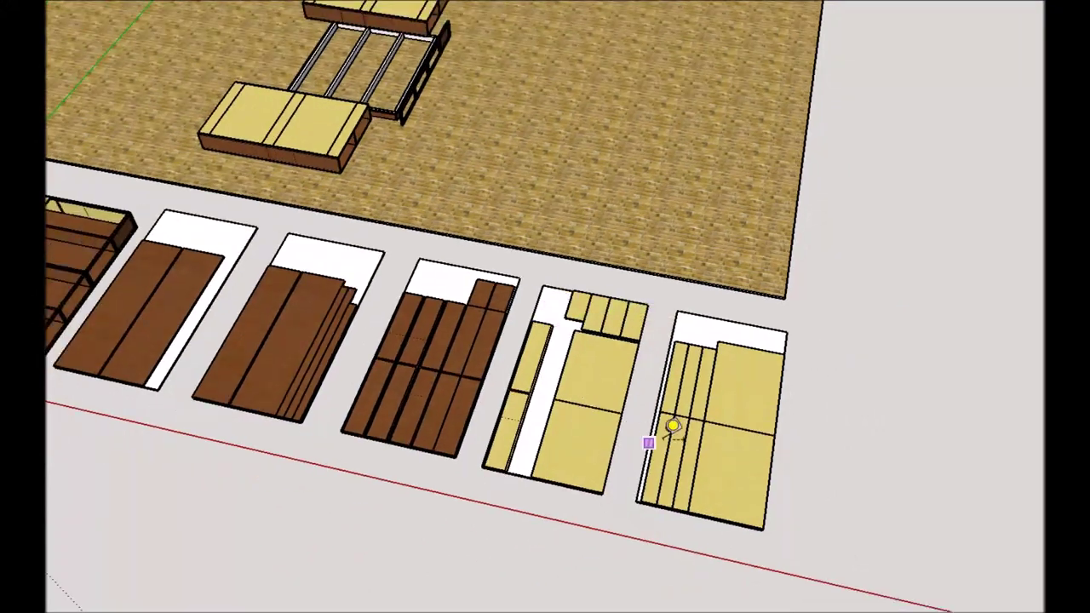
pyautogui.scroll(5, 713, 423)
pyautogui.scroll(4, 672, 391)
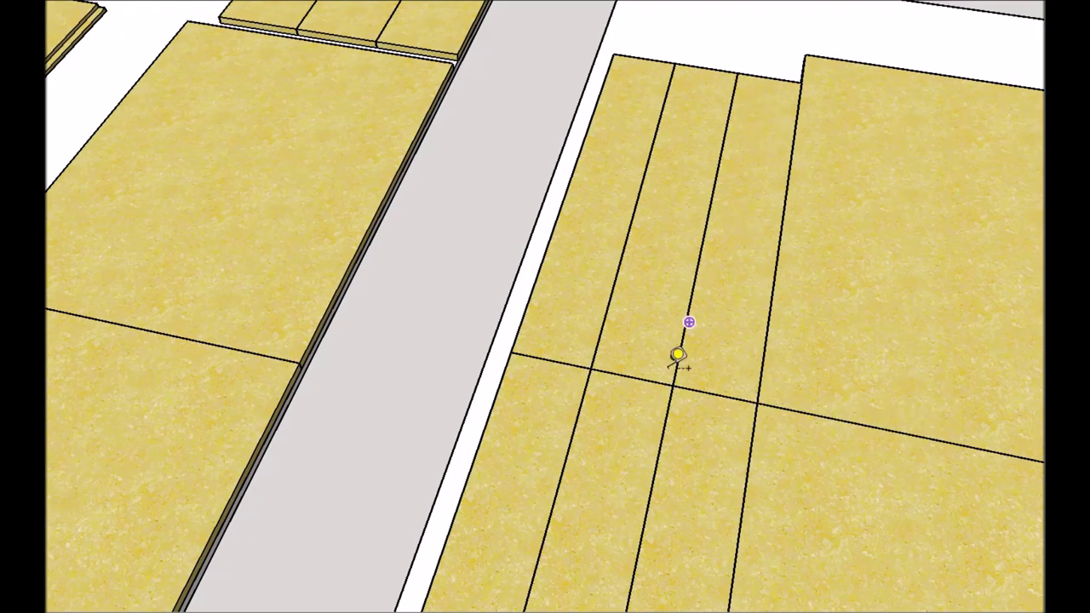
pyautogui.scroll(-8, 643, 357)
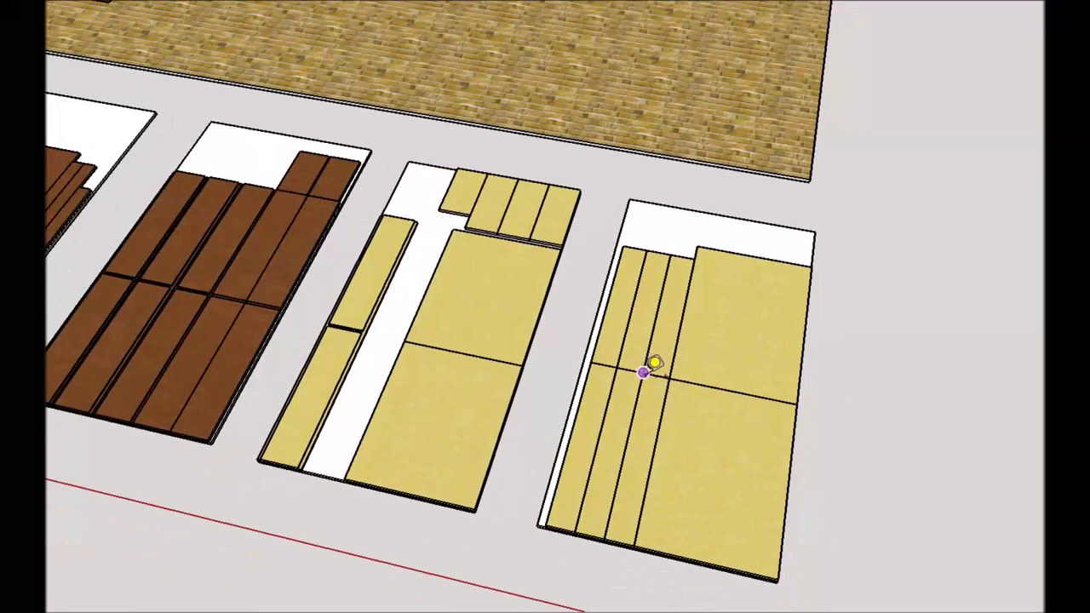
pyautogui.click(645, 370)
pyautogui.scroll(-5, 920, 437)
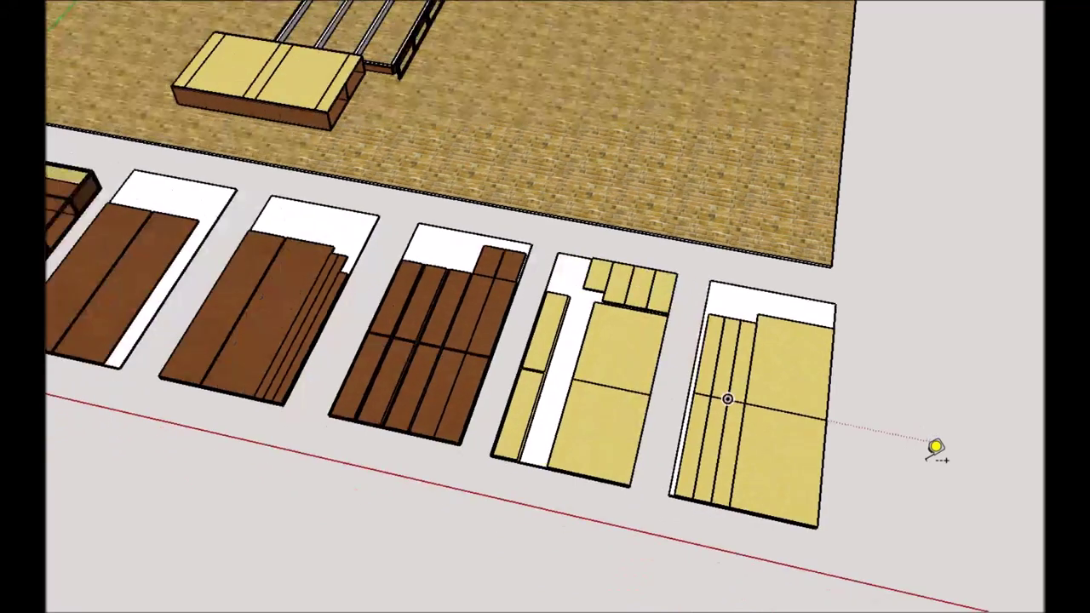
pyautogui.scroll(4, 730, 506)
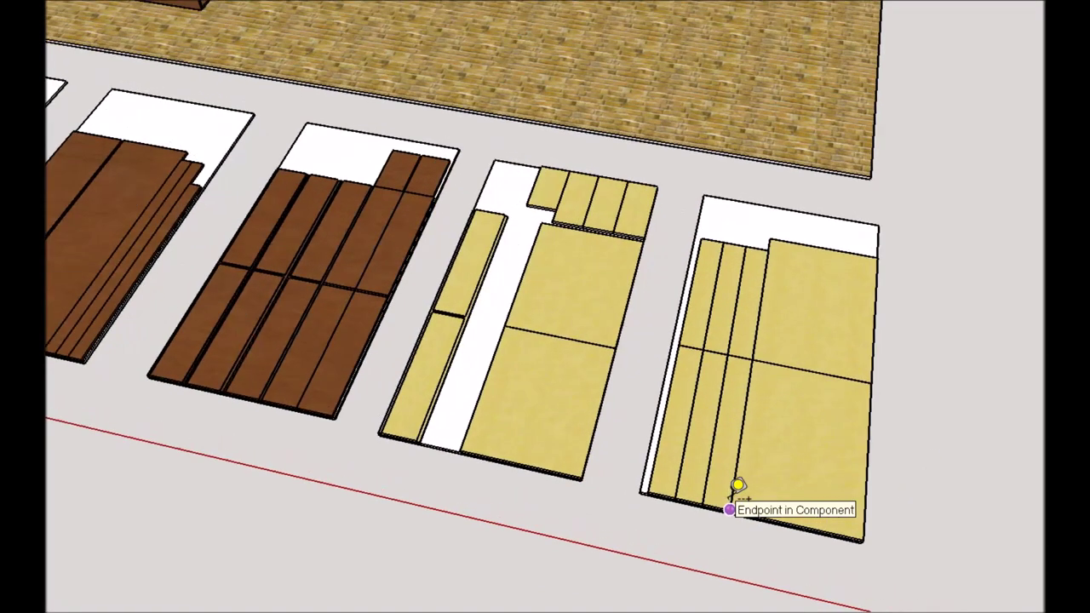
pyautogui.scroll(3, 730, 511)
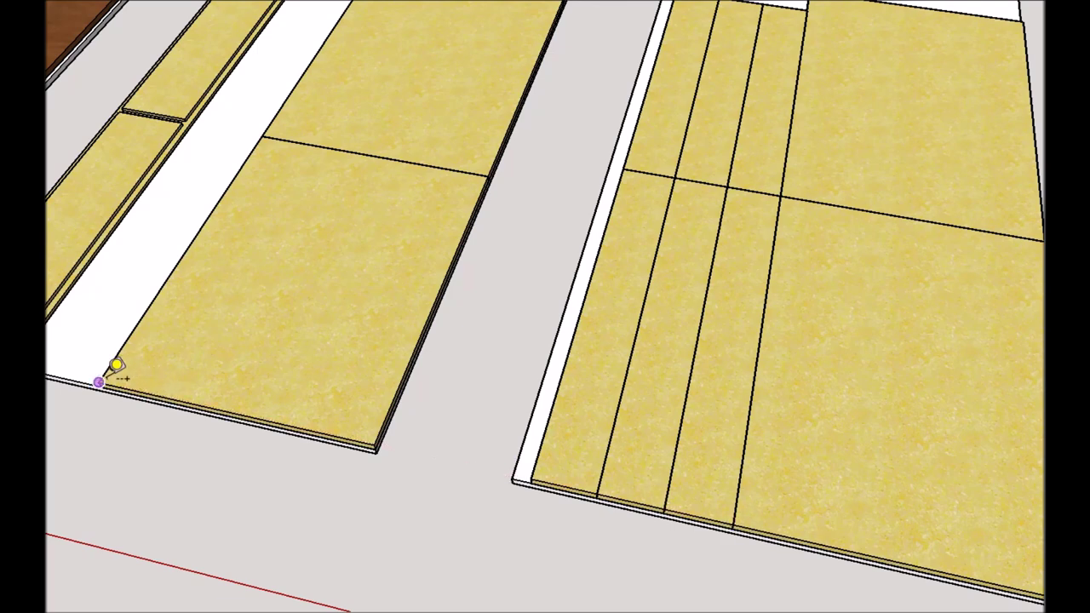
# Step: Measure the large yellow panel's bottom edge corner to corner at about 28 1/4 inches
pyautogui.click(100, 380)
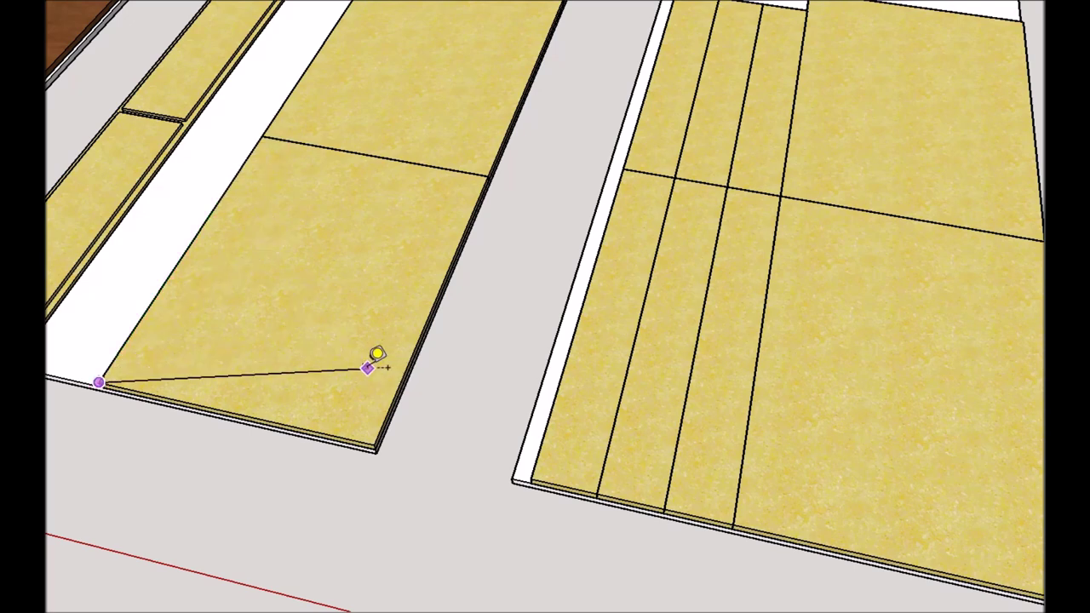
pyautogui.click(366, 363)
pyautogui.scroll(-3, 366, 362)
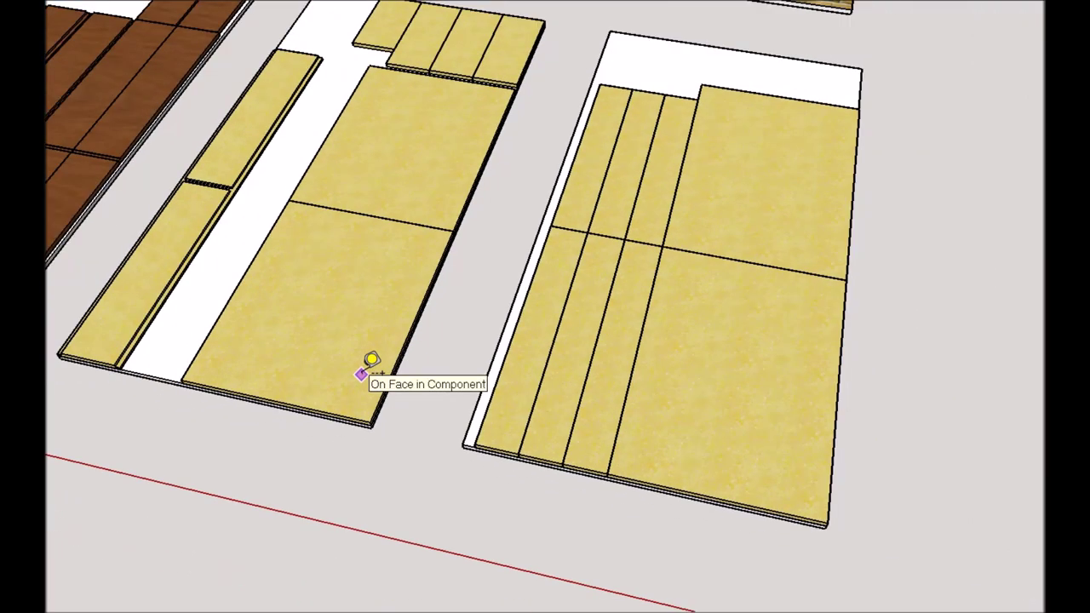
pyautogui.scroll(-1, 564, 394)
pyautogui.scroll(-3, 888, 479)
pyautogui.scroll(-2, 887, 480)
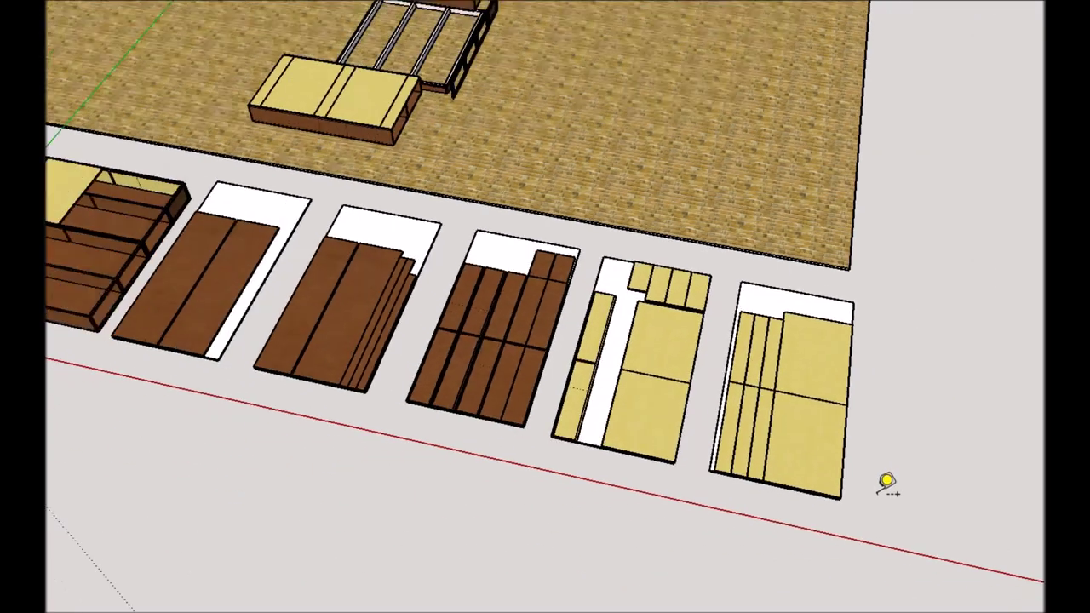
pyautogui.scroll(-2, 886, 482)
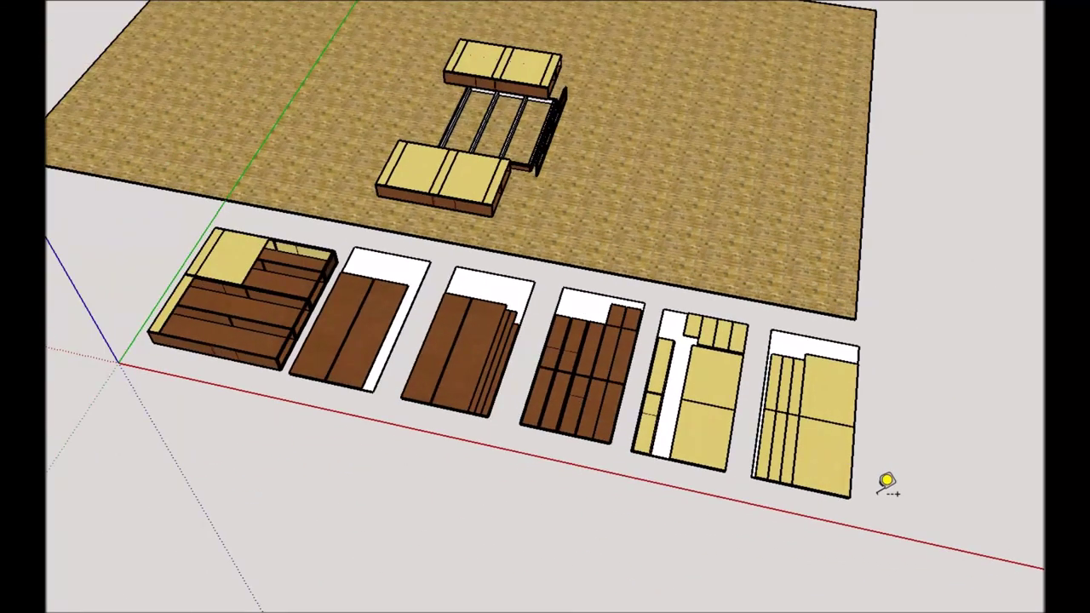
pyautogui.moveTo(886, 482)
pyautogui.mouseDown(button='middle')
pyautogui.moveTo(757, 550)
pyautogui.moveTo(735, 372)
pyautogui.moveTo(747, 365)
pyautogui.mouseUp(button='middle')
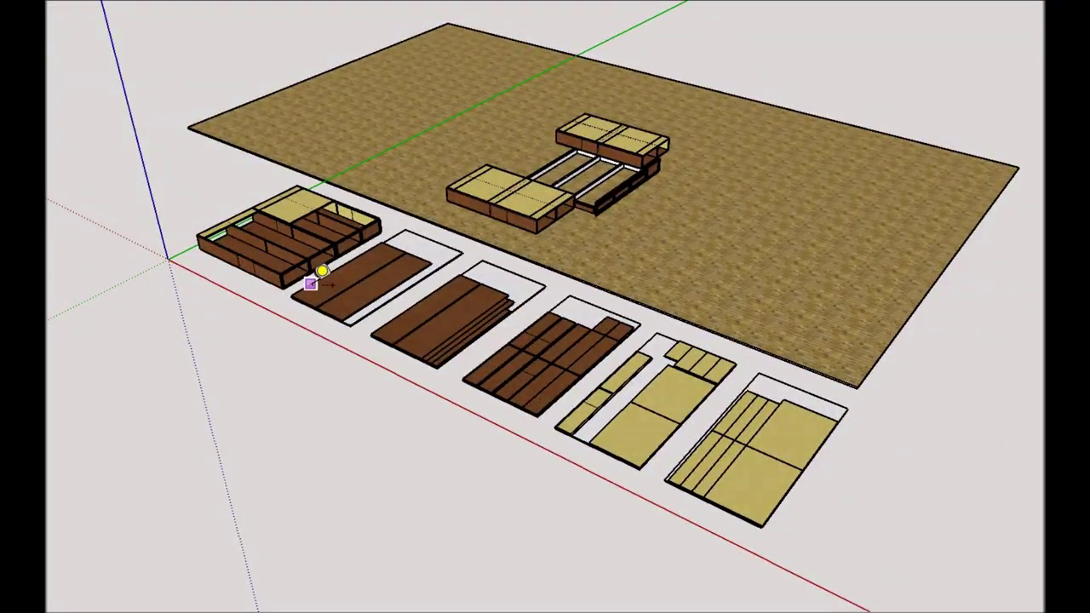
pyautogui.scroll(3, 286, 247)
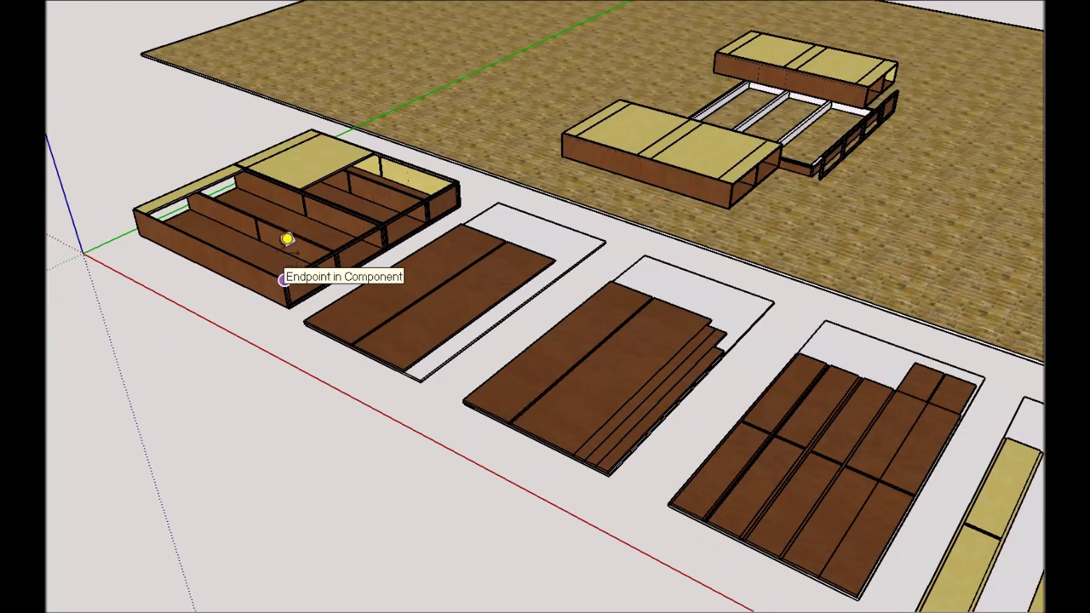
pyautogui.scroll(2, 263, 105)
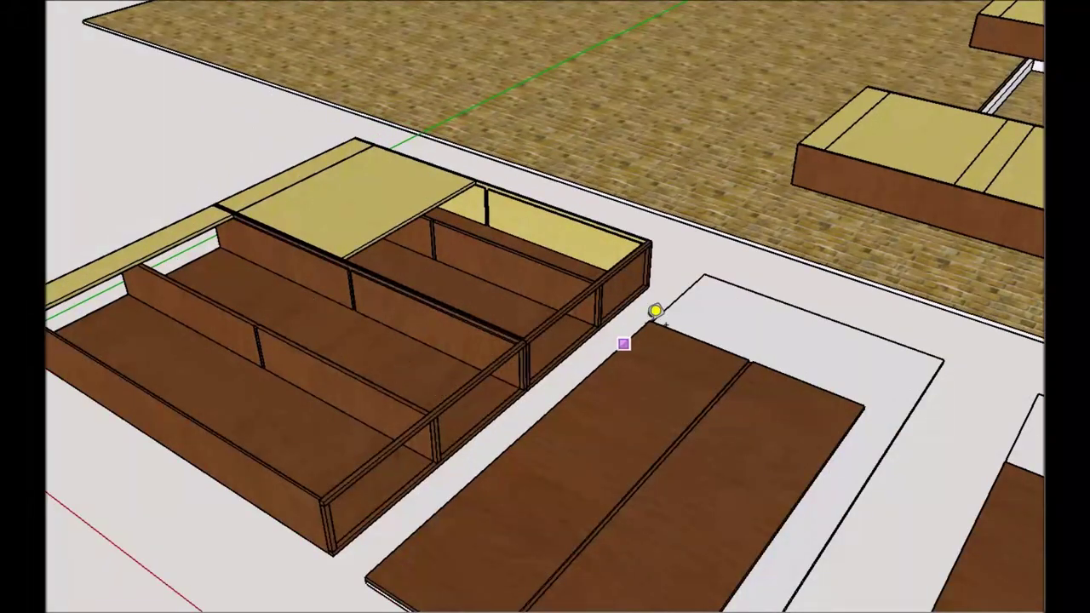
pyautogui.scroll(-3, 654, 310)
pyautogui.scroll(3, 353, 353)
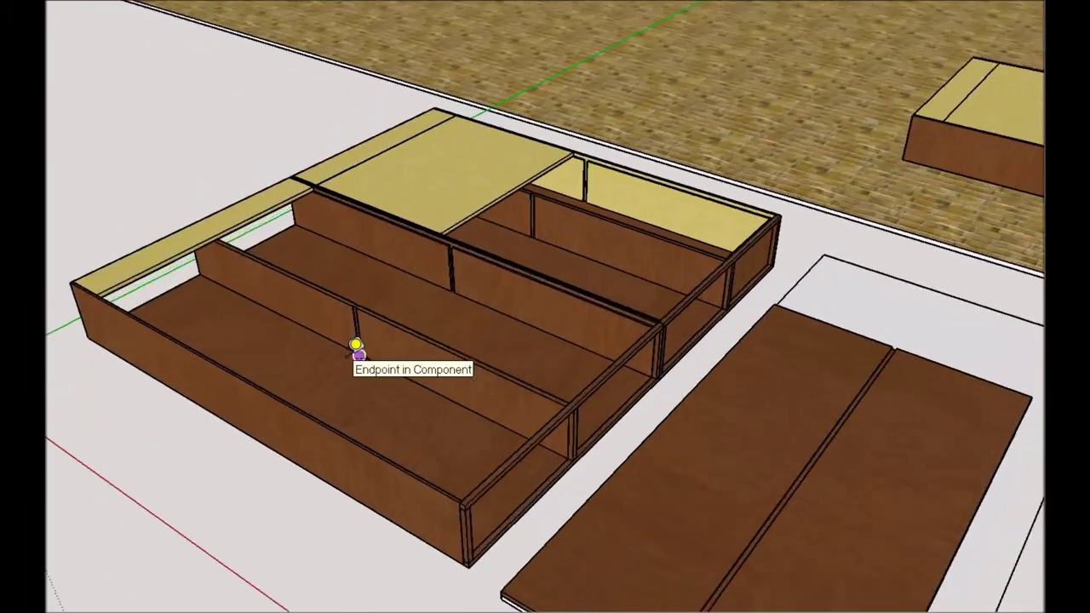
pyautogui.scroll(1, 356, 349)
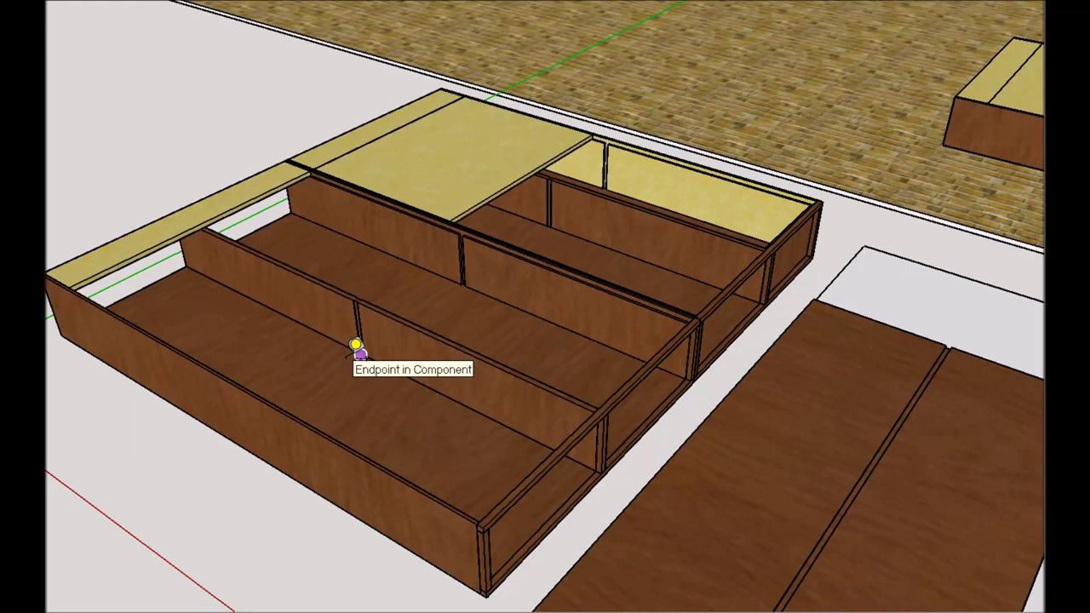
pyautogui.scroll(-6, 356, 349)
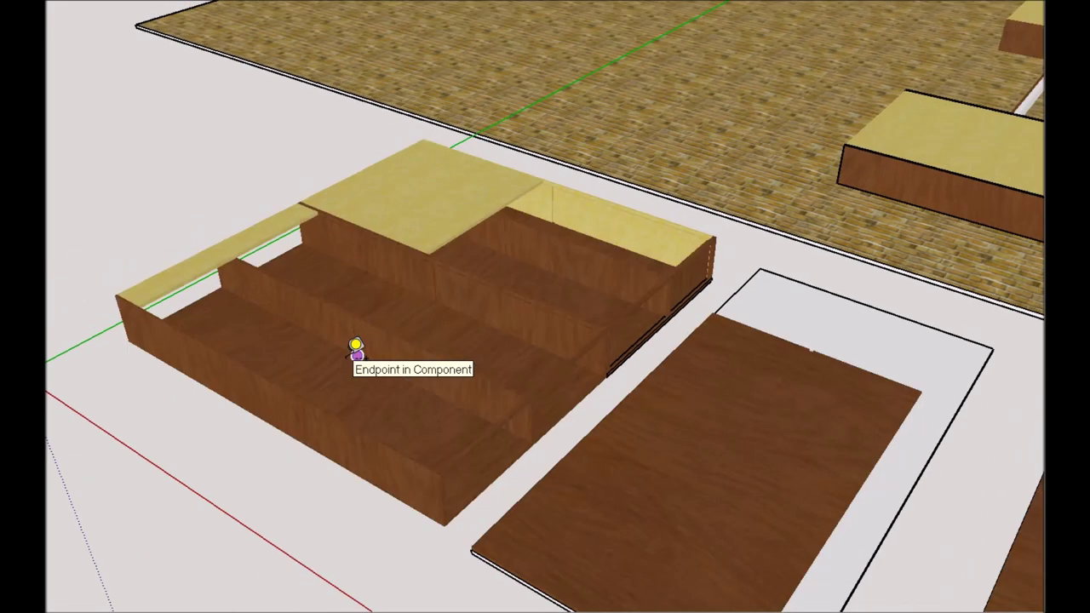
pyautogui.scroll(-5, 246, 272)
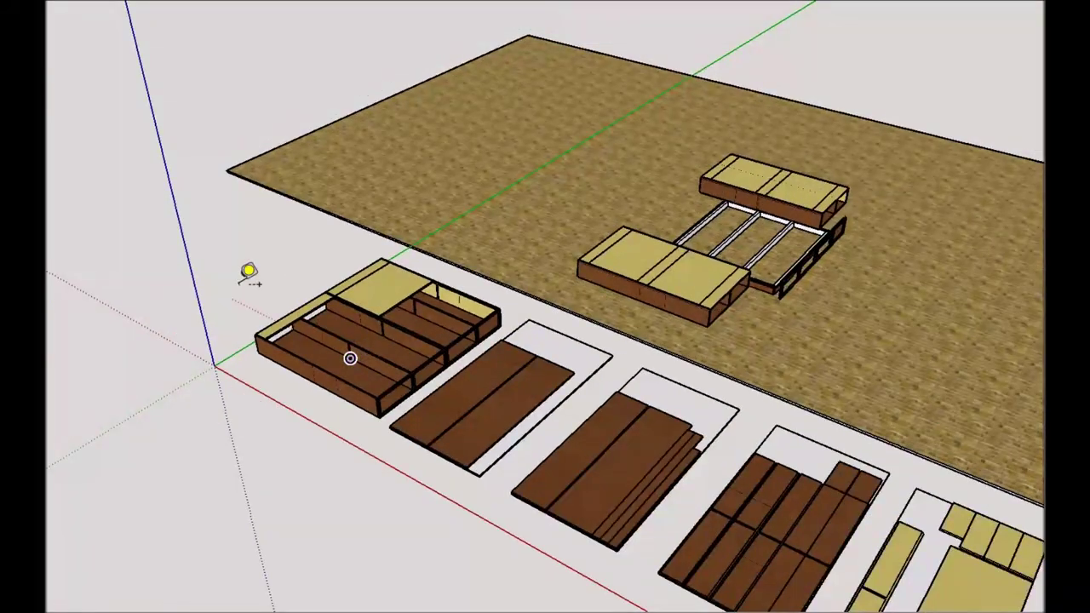
pyautogui.scroll(2, 643, 562)
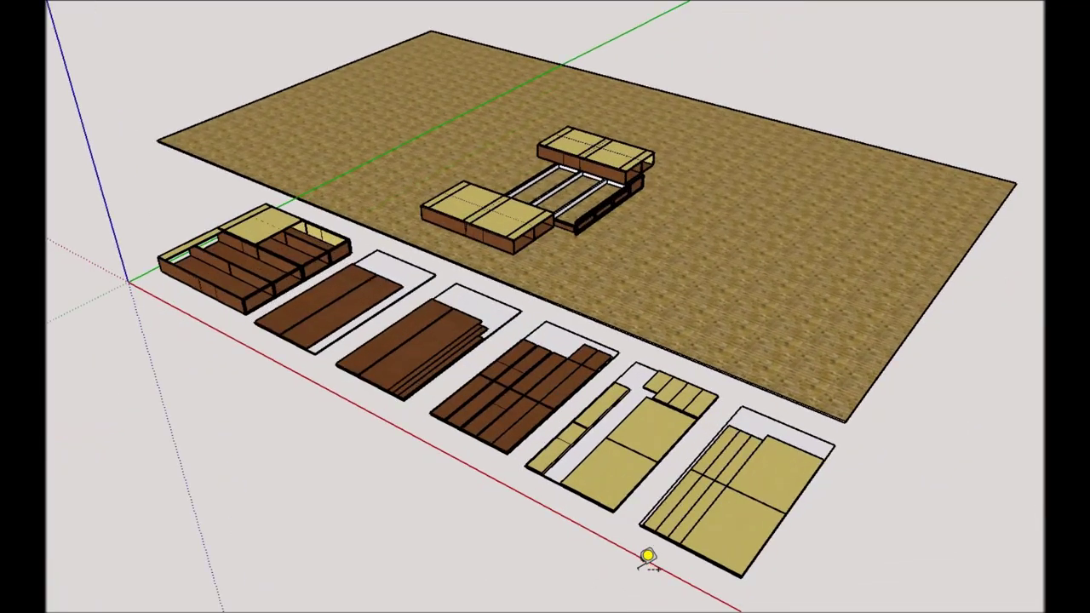
pyautogui.moveTo(518, 450); pyautogui.dragTo(643, 579, button='middle')
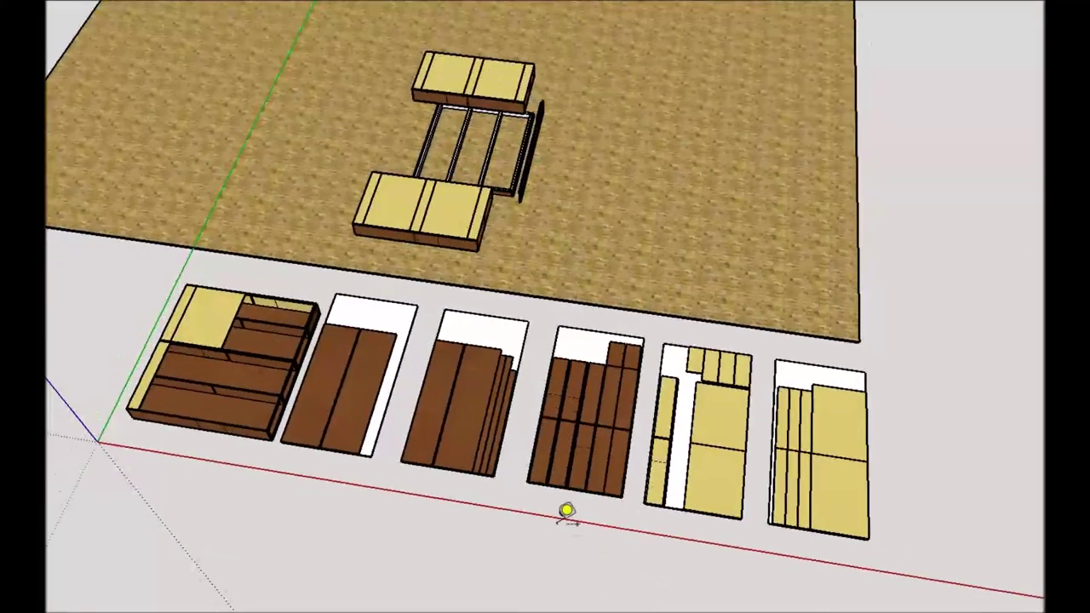
pyautogui.scroll(4, 564, 511)
pyautogui.scroll(-1, 560, 489)
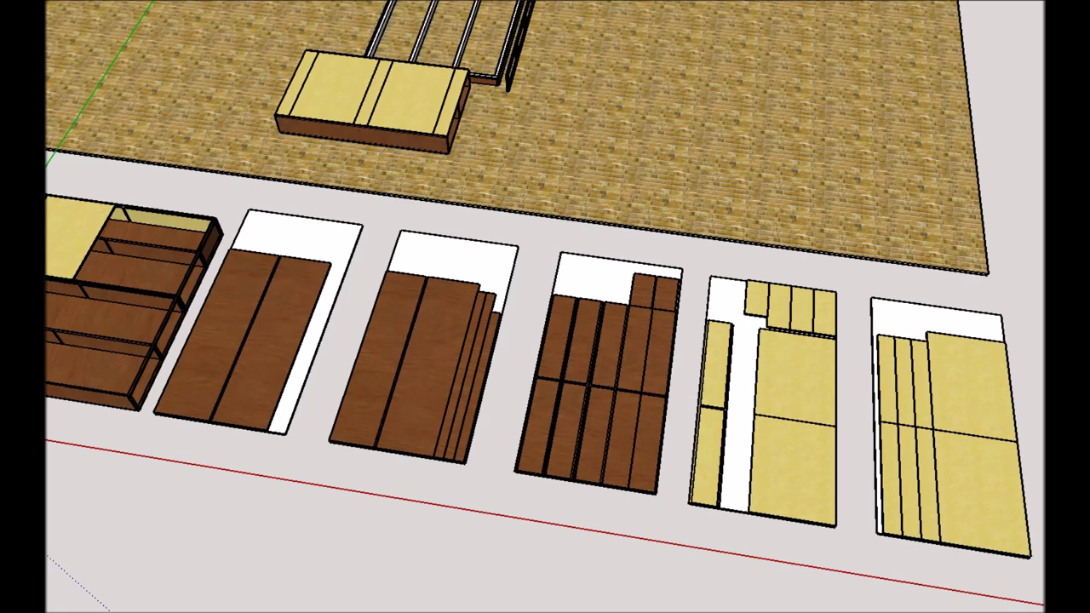
pyautogui.scroll(5, 112, 407)
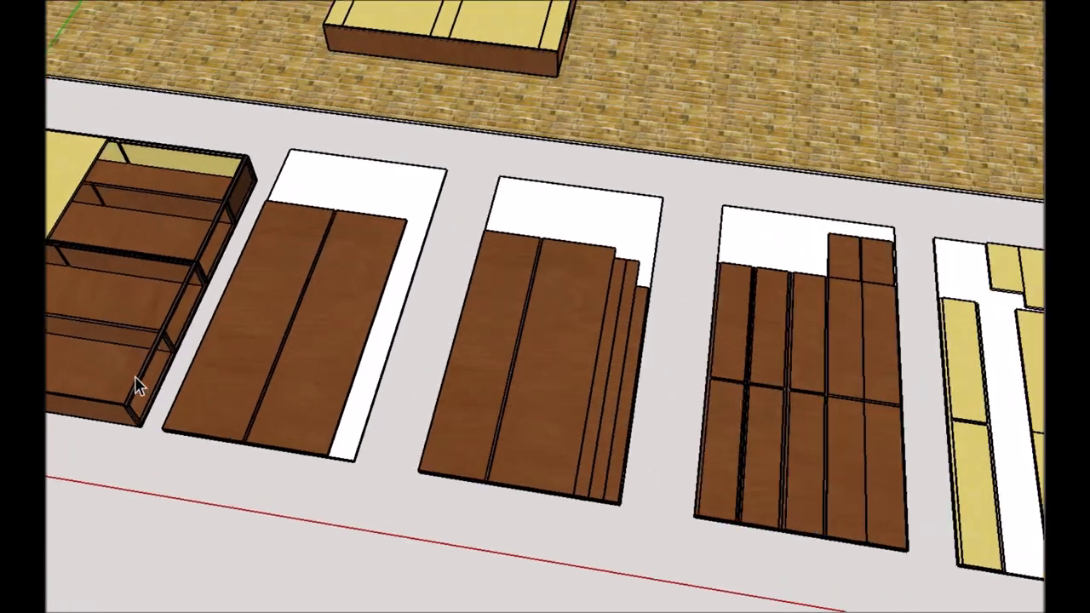
pyautogui.scroll(4, 139, 383)
pyautogui.moveTo(146, 406)
pyautogui.mouseDown(button='middle')
pyautogui.moveTo(204, 367)
pyautogui.moveTo(287, 201)
pyautogui.mouseUp(button='middle')
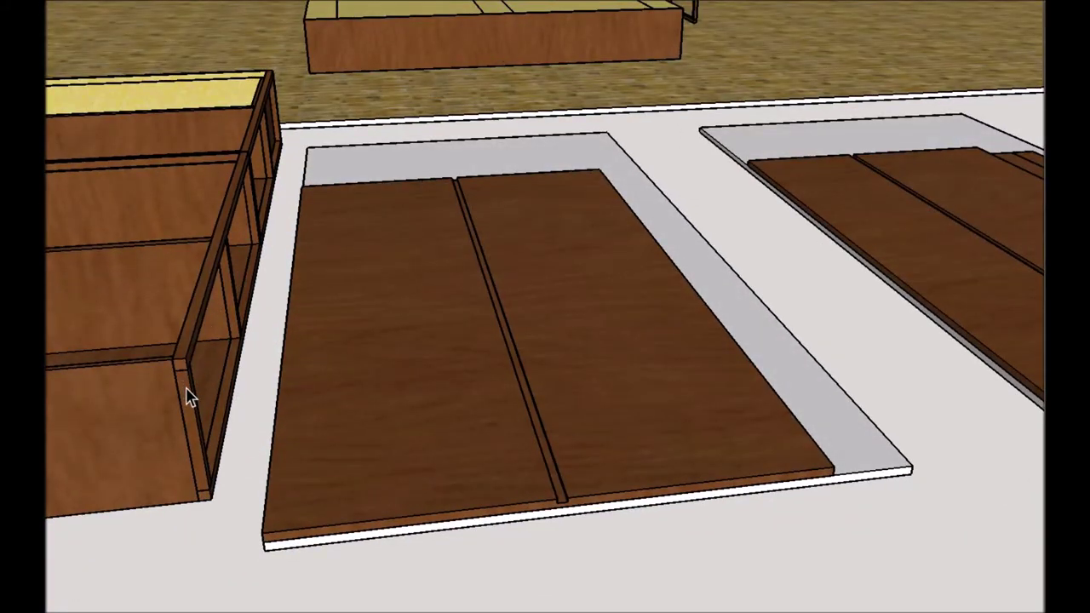
pyautogui.scroll(-5, 476, 383)
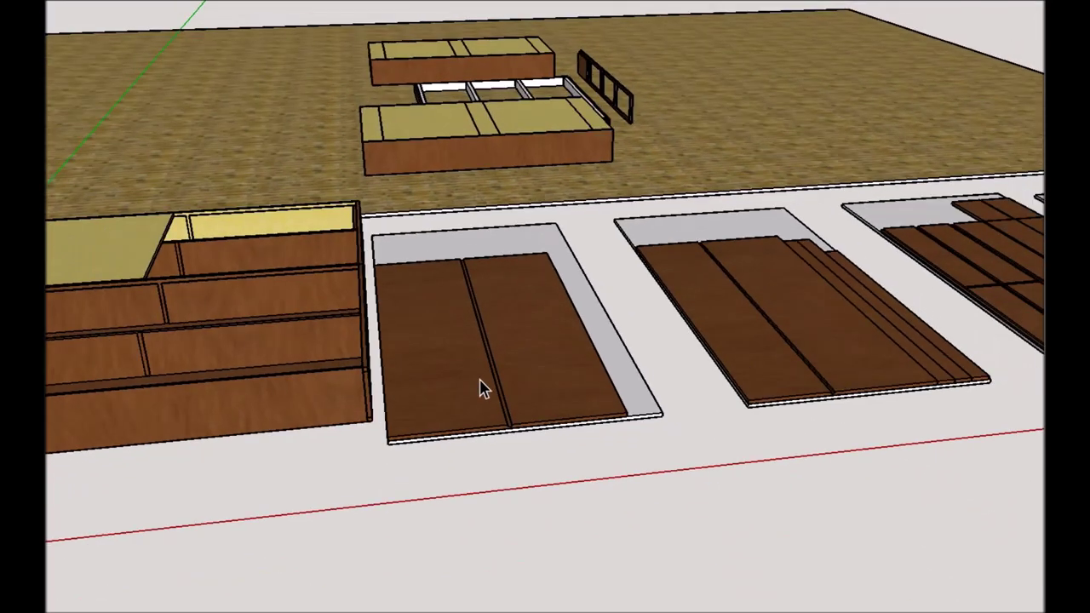
pyautogui.moveTo(482, 386)
pyautogui.mouseDown(button='middle')
pyautogui.moveTo(301, 395)
pyautogui.moveTo(230, 377)
pyautogui.mouseUp(button='middle')
pyautogui.scroll(4, 207, 315)
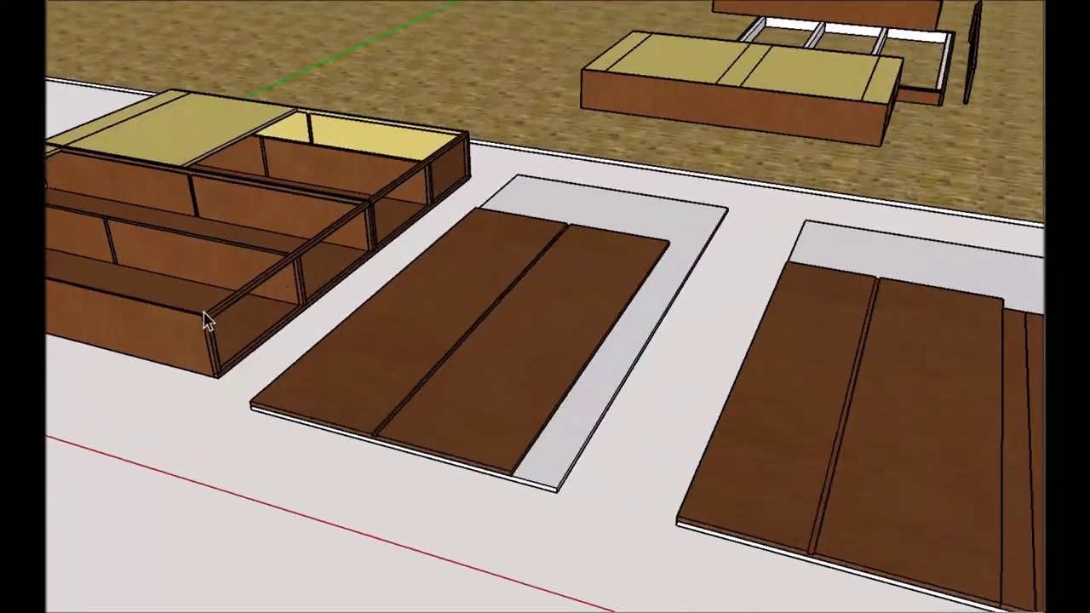